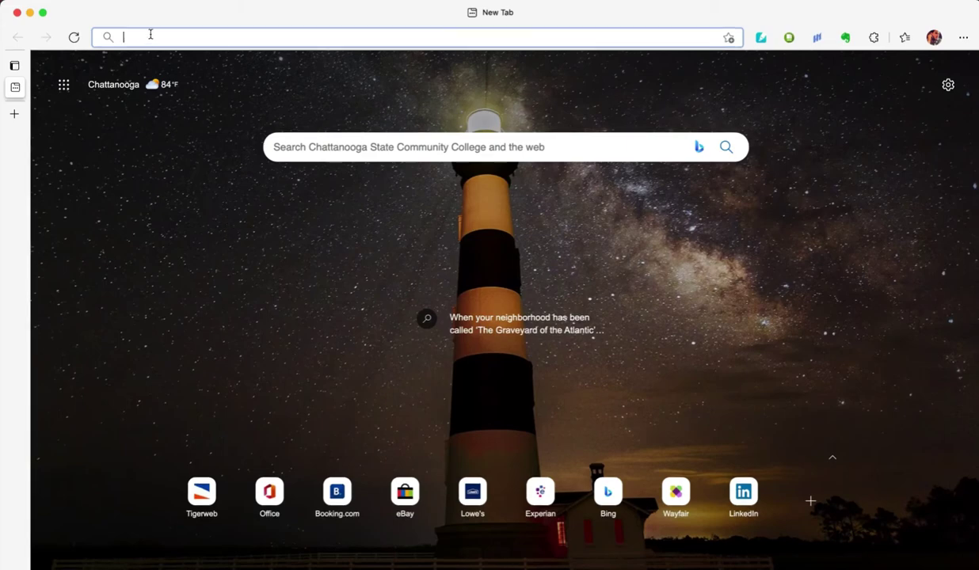
- Go to chattanoogastate.edu/tcat and scroll through the TCAT page
{"action": "type", "text": "chattanoo"}
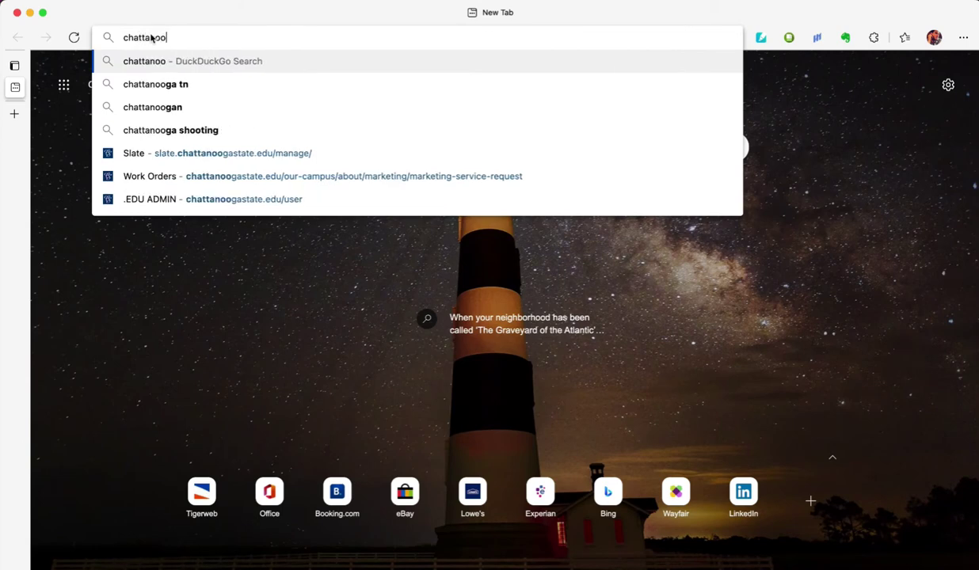
{"action": "type", "text": "gastate.edu/"}
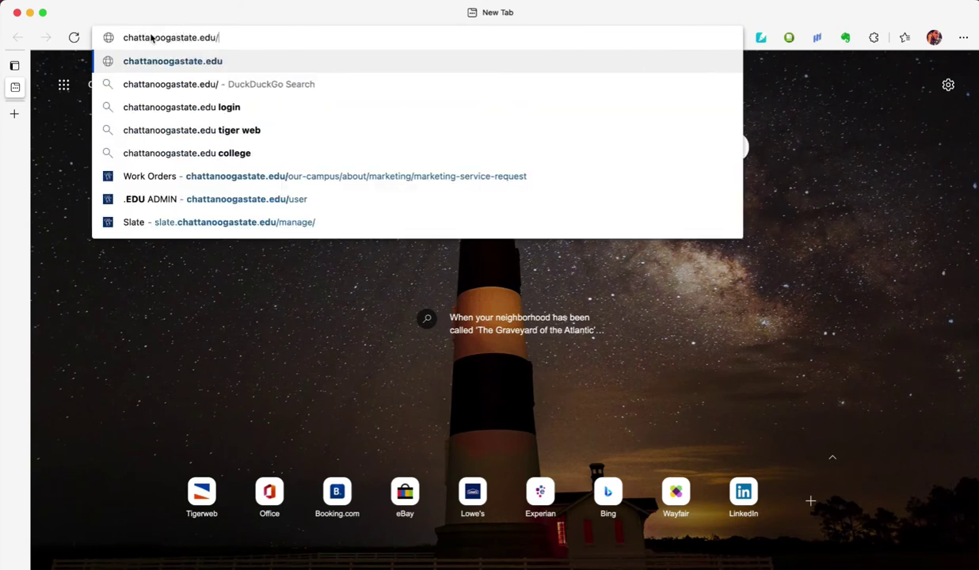
{"action": "type", "text": "tcat"}
{"action": "key", "text": "Return"}
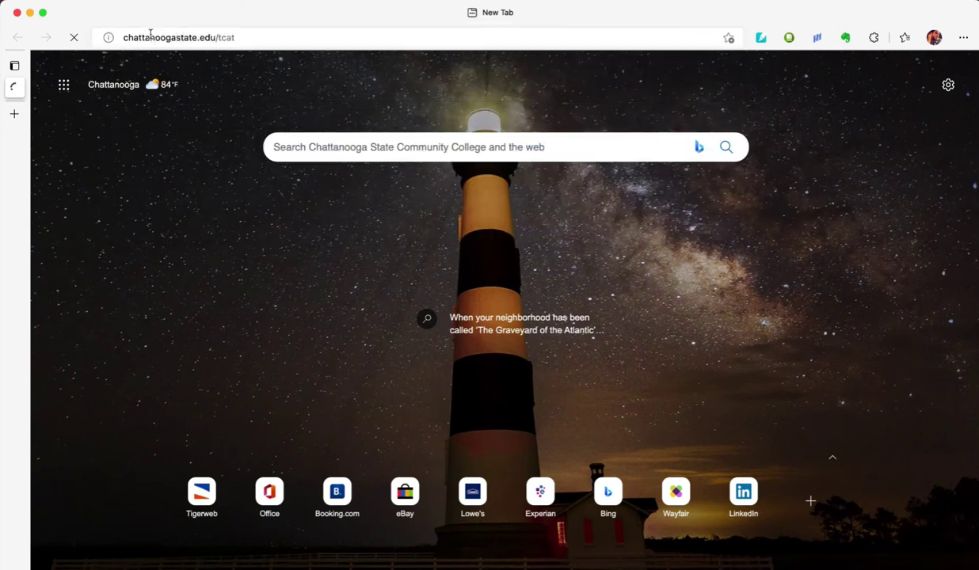
{"action": "scroll", "coordinate": [184, 207], "scroll_direction": "down", "scroll_amount": 5}
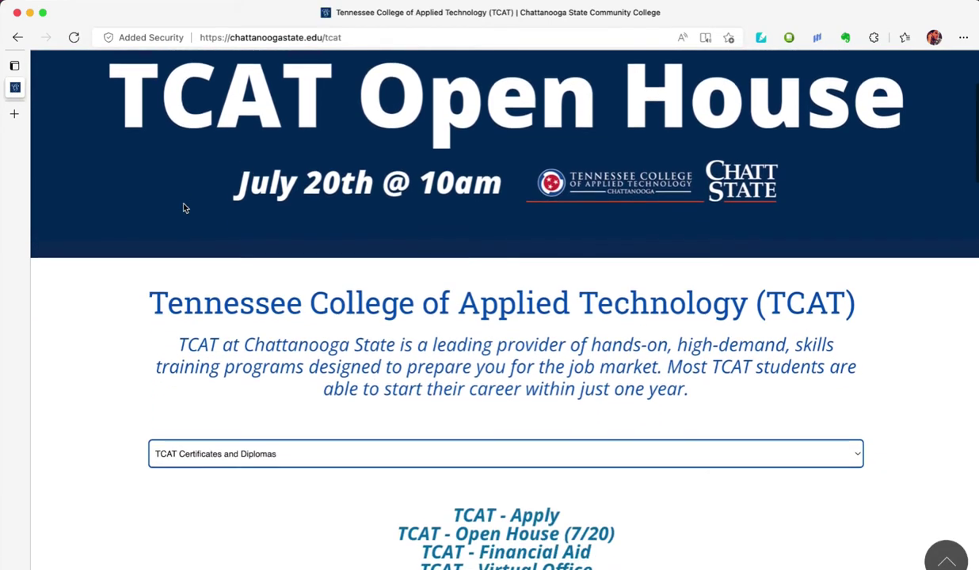
{"action": "scroll", "coordinate": [184, 207], "scroll_direction": "down", "scroll_amount": 5}
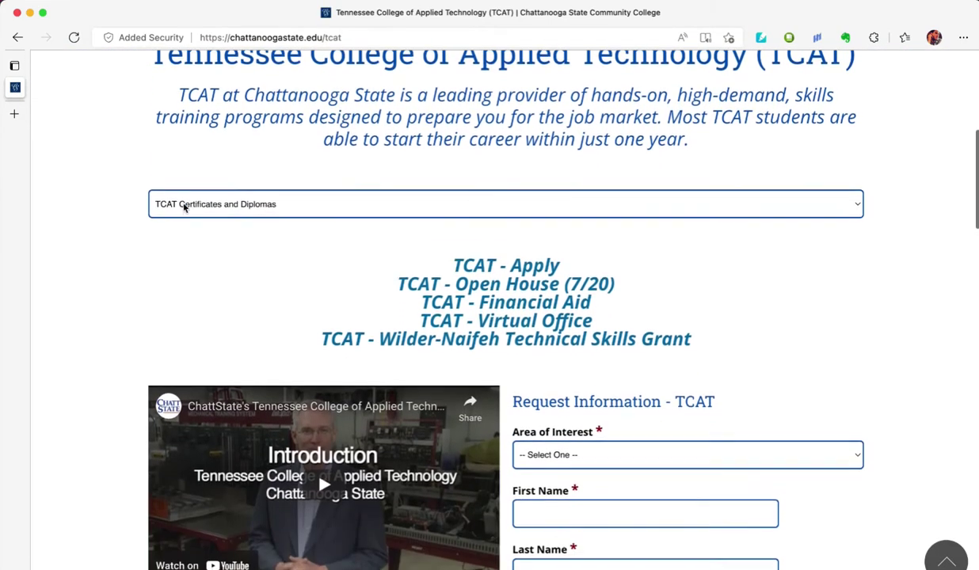
{"action": "scroll", "coordinate": [183, 207], "scroll_direction": "down", "scroll_amount": 1}
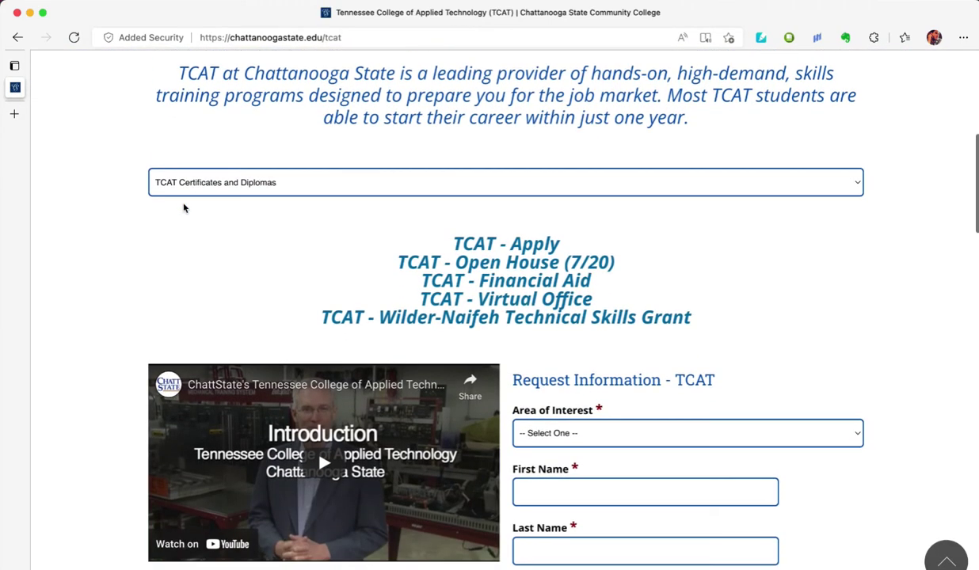
- Open the Building Construction Technology program from the TCAT Certificates and Diplomas list
{"action": "left_click", "coordinate": [221, 188]}
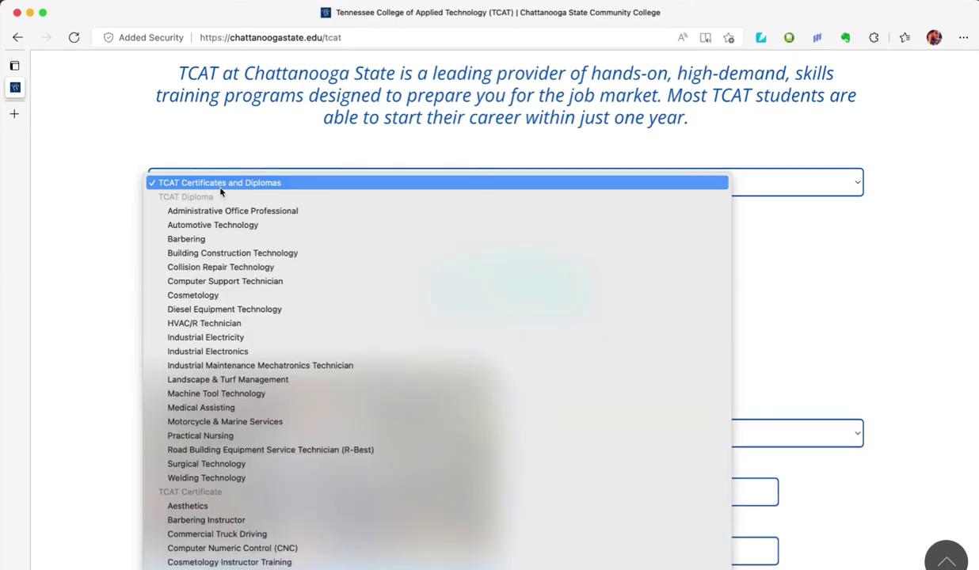
{"action": "left_click", "coordinate": [230, 252]}
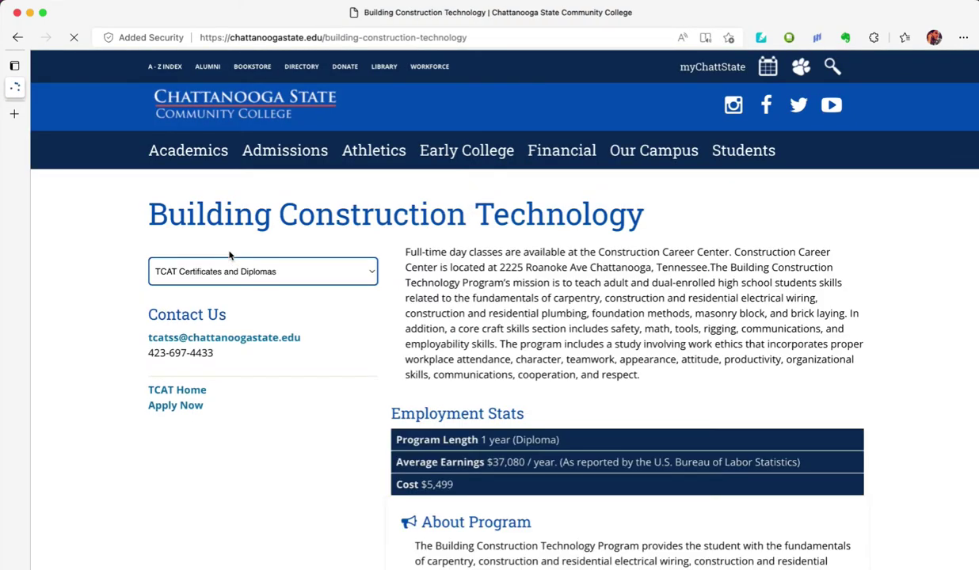
{"action": "scroll", "coordinate": [230, 255], "scroll_direction": "down", "scroll_amount": 3}
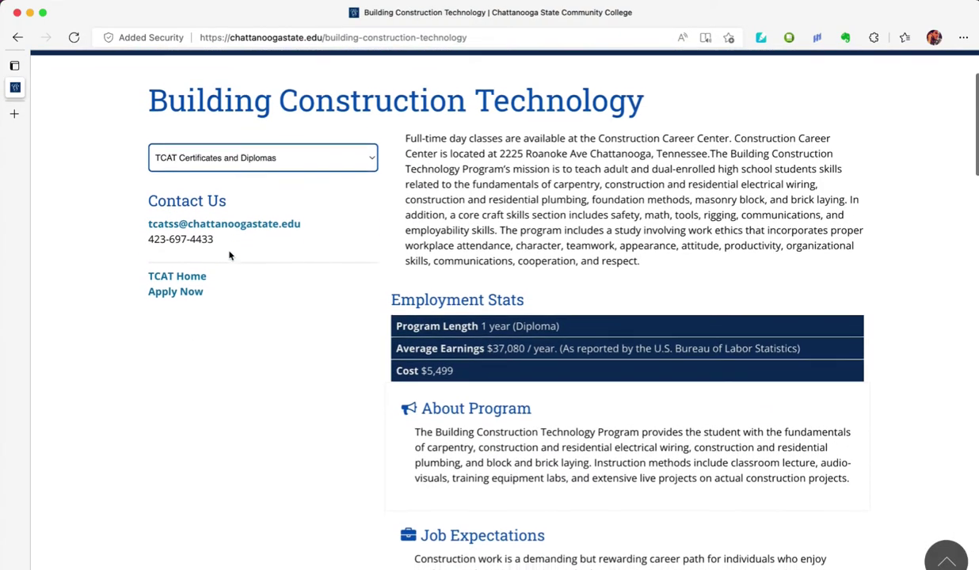
{"action": "scroll", "coordinate": [230, 255], "scroll_direction": "down", "scroll_amount": 2}
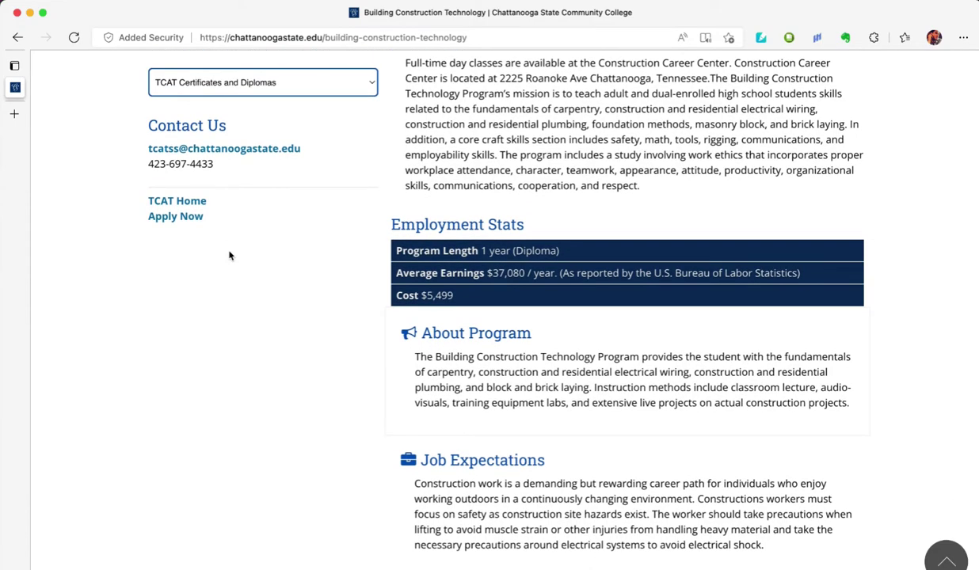
{"action": "scroll", "coordinate": [230, 255], "scroll_direction": "up", "scroll_amount": 3}
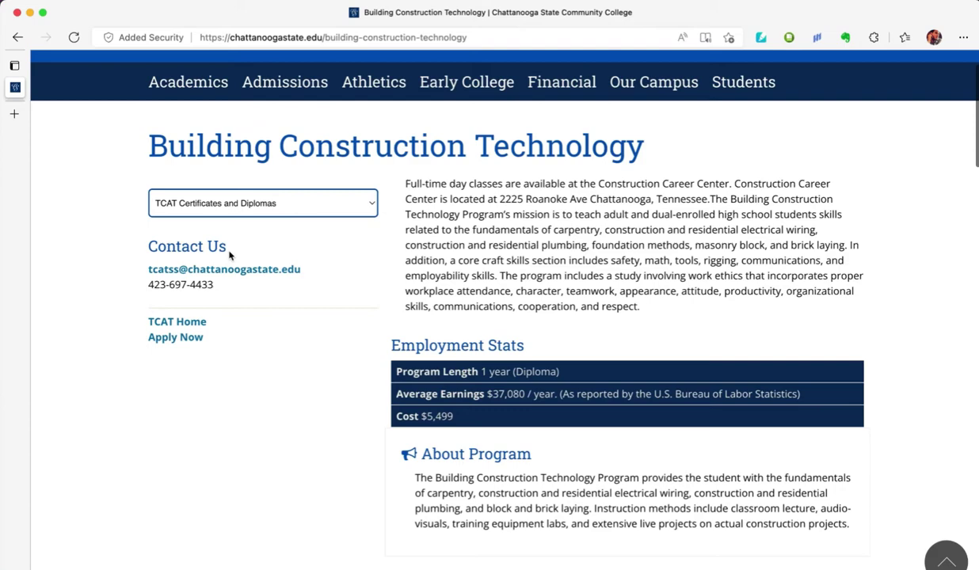
- Start the TCAT application via Apply Now and follow the 'create an account' link
{"action": "left_click", "coordinate": [175, 339]}
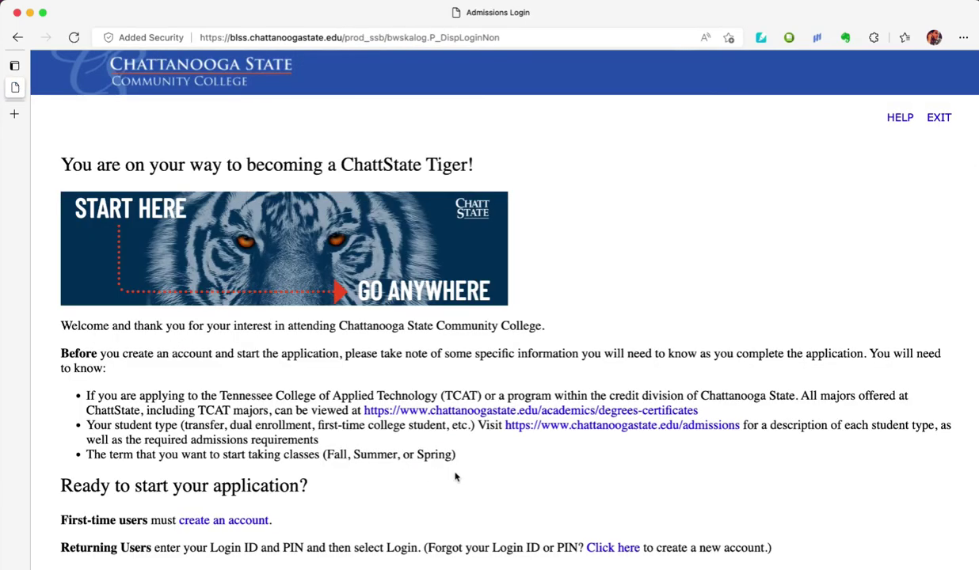
{"action": "scroll", "coordinate": [517, 478], "scroll_direction": "down", "scroll_amount": 2}
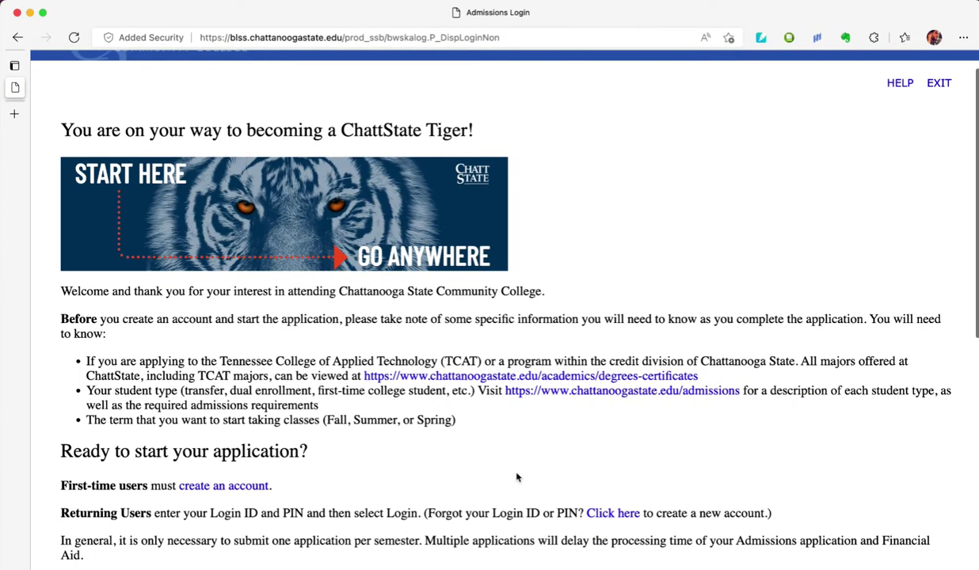
{"action": "scroll", "coordinate": [516, 478], "scroll_direction": "down", "scroll_amount": 1}
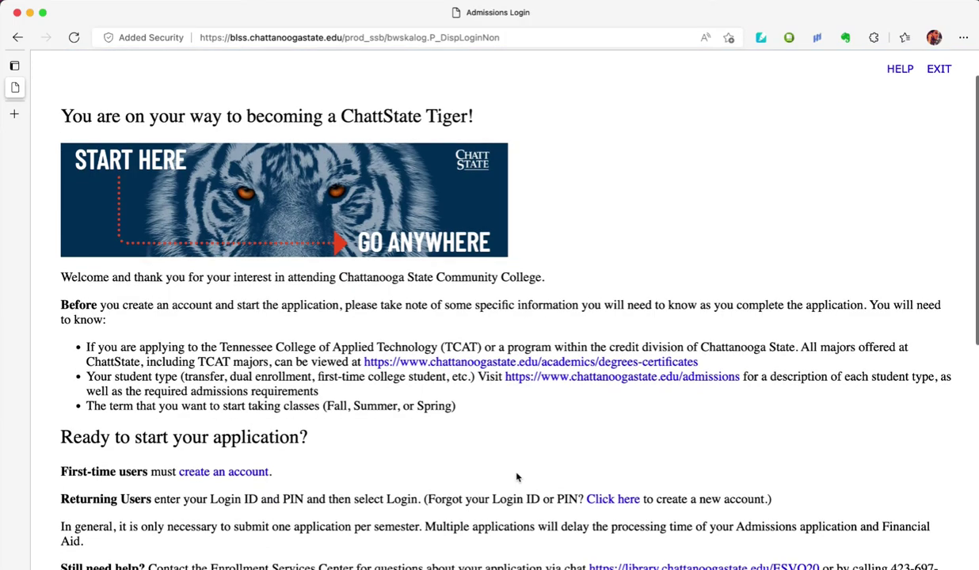
{"action": "scroll", "coordinate": [464, 463], "scroll_direction": "down", "scroll_amount": 4}
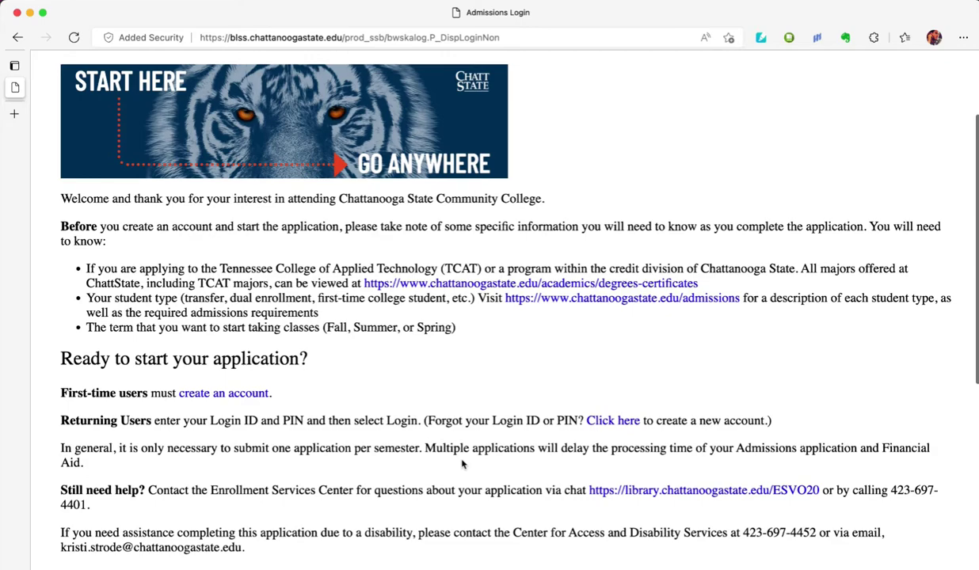
{"action": "scroll", "coordinate": [463, 464], "scroll_direction": "down", "scroll_amount": 5}
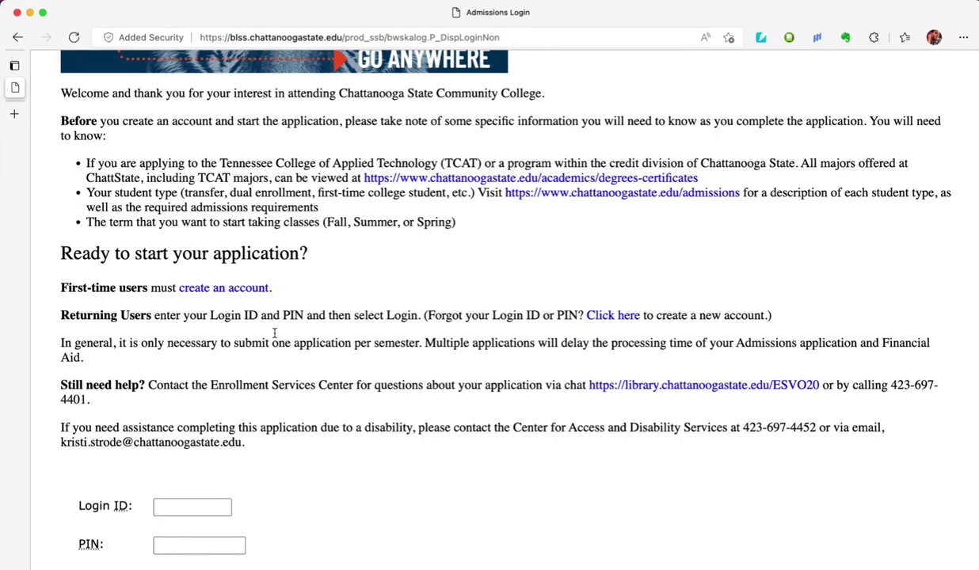
{"action": "left_click", "coordinate": [230, 290]}
{"action": "scroll", "coordinate": [510, 398], "scroll_direction": "down", "scroll_amount": 2}
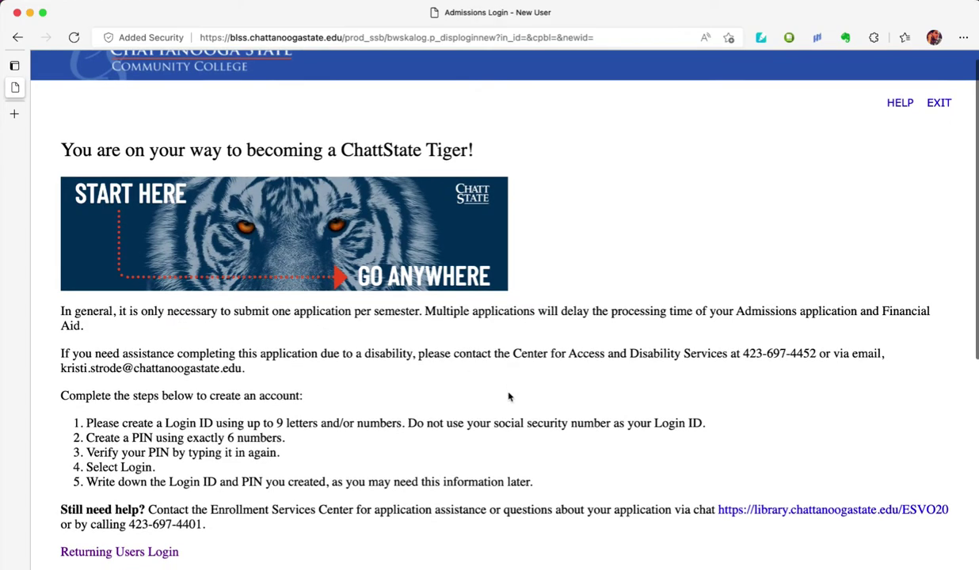
- Enter a new Login ID and a 6-digit PIN, and re-enter the PIN
{"action": "scroll", "coordinate": [509, 397], "scroll_direction": "down", "scroll_amount": 4}
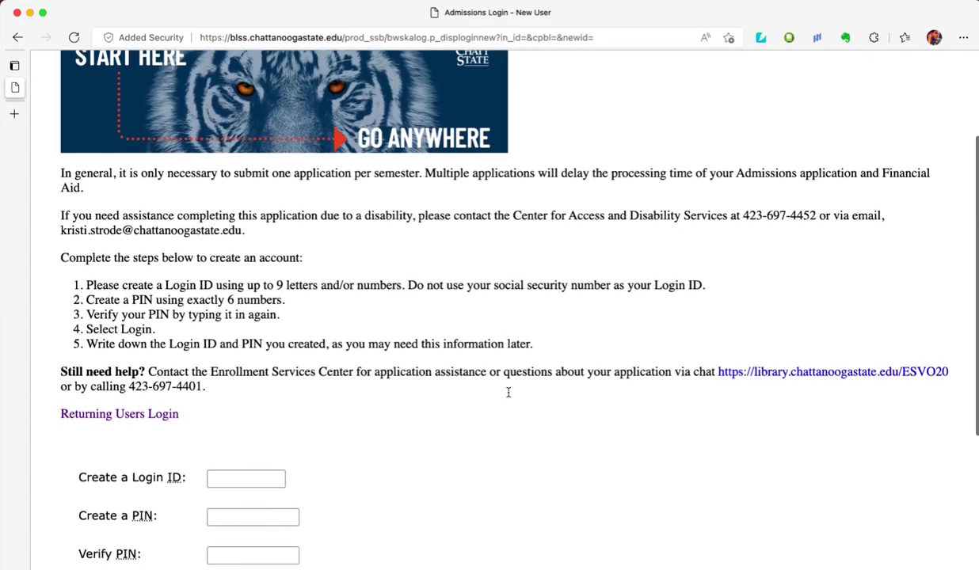
{"action": "scroll", "coordinate": [509, 393], "scroll_direction": "down", "scroll_amount": 2}
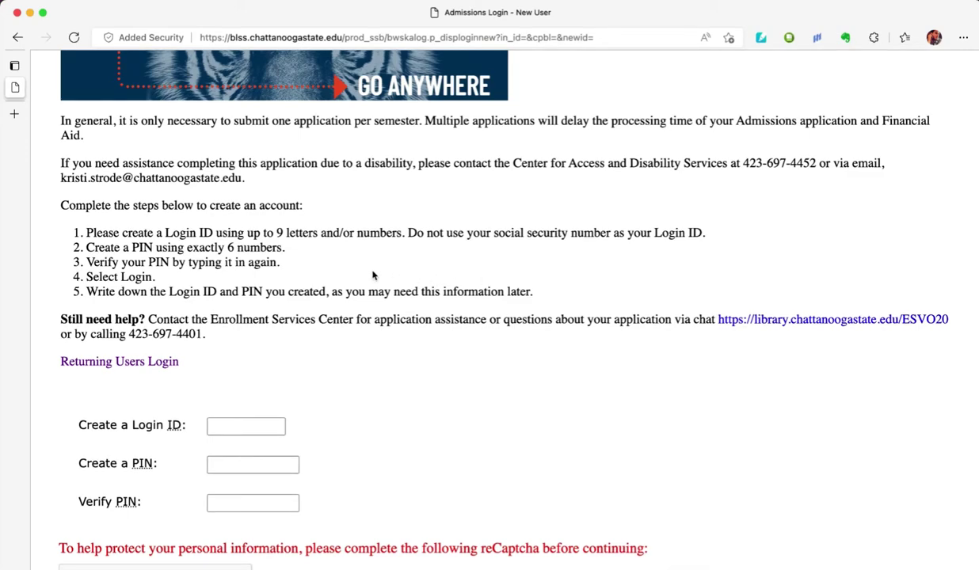
{"action": "left_click", "coordinate": [230, 426]}
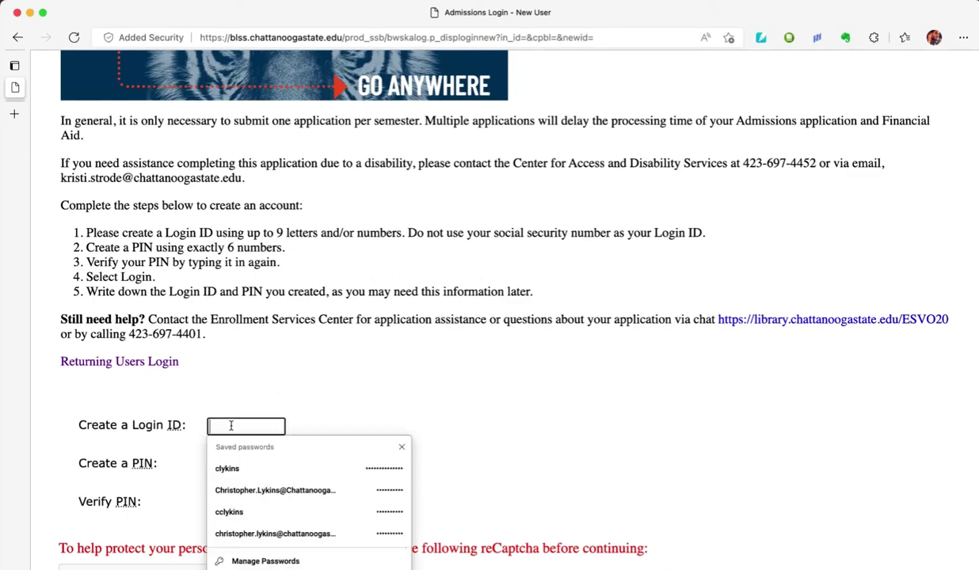
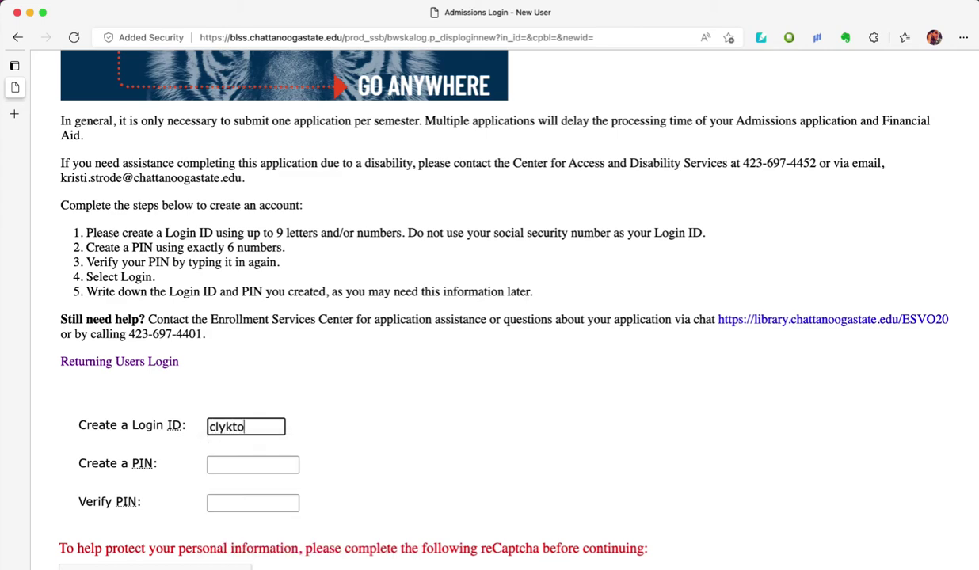
{"action": "left_click", "coordinate": [253, 465]}
{"action": "type", "text": "123456"}
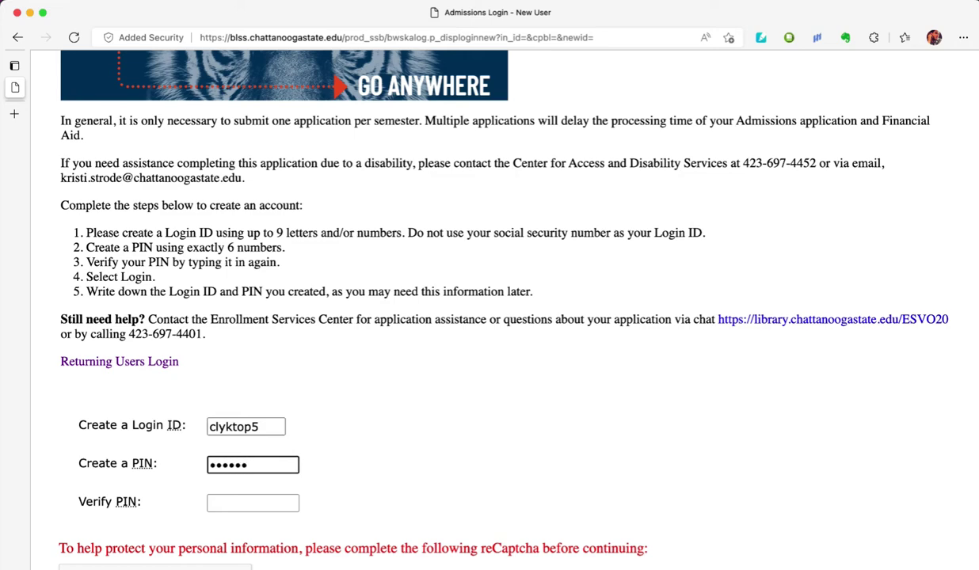
{"action": "left_click", "coordinate": [253, 503]}
{"action": "type", "text": "1234"}
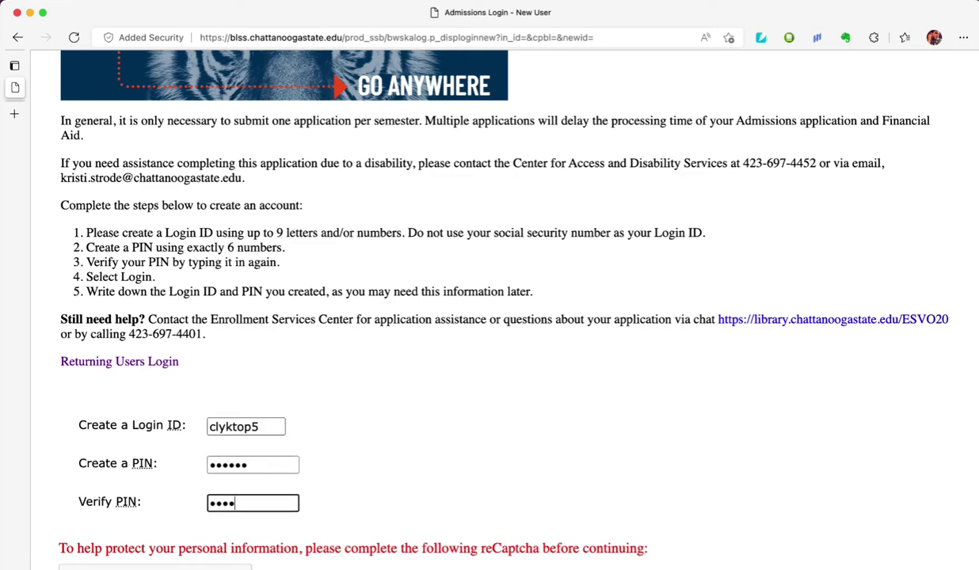
{"action": "type", "text": "56"}
- Pass the reCaptcha by selecting the three car tiles, then log in
{"action": "scroll", "coordinate": [83, 412], "scroll_direction": "down", "scroll_amount": 4}
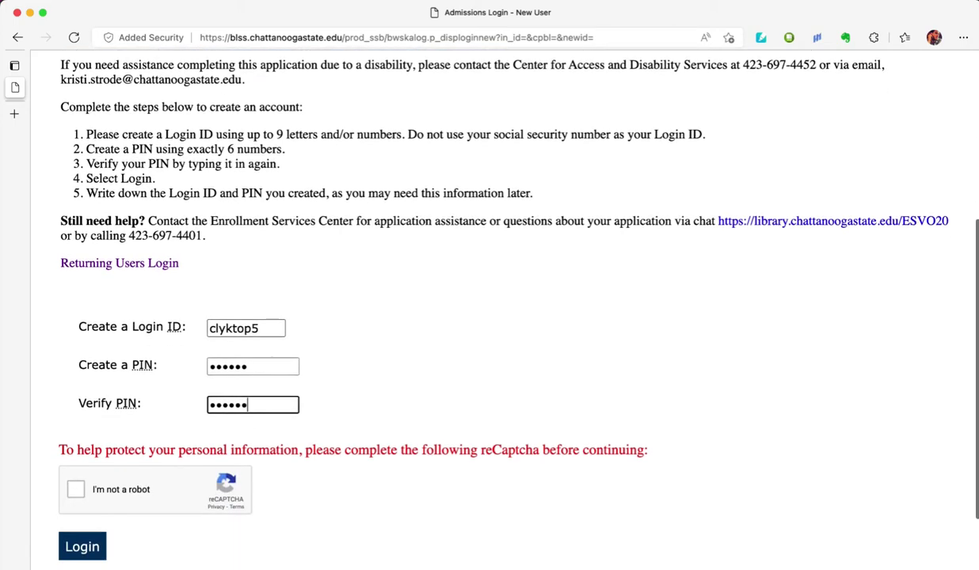
{"action": "left_click", "coordinate": [77, 434]}
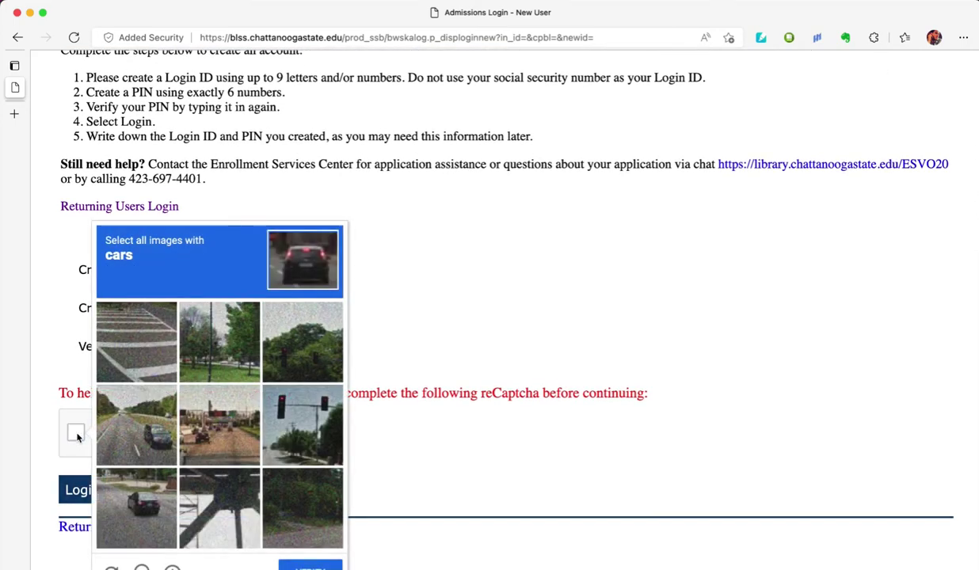
{"action": "left_click", "coordinate": [150, 425]}
{"action": "left_click", "coordinate": [143, 508]}
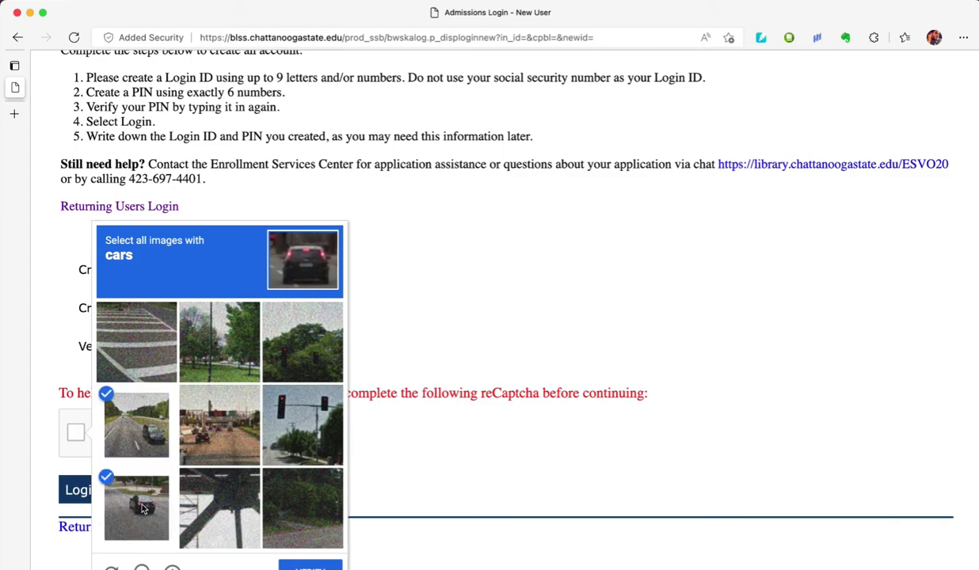
{"action": "left_click", "coordinate": [197, 418]}
{"action": "scroll", "coordinate": [237, 450], "scroll_direction": "down", "scroll_amount": 1}
{"action": "left_click", "coordinate": [308, 565]}
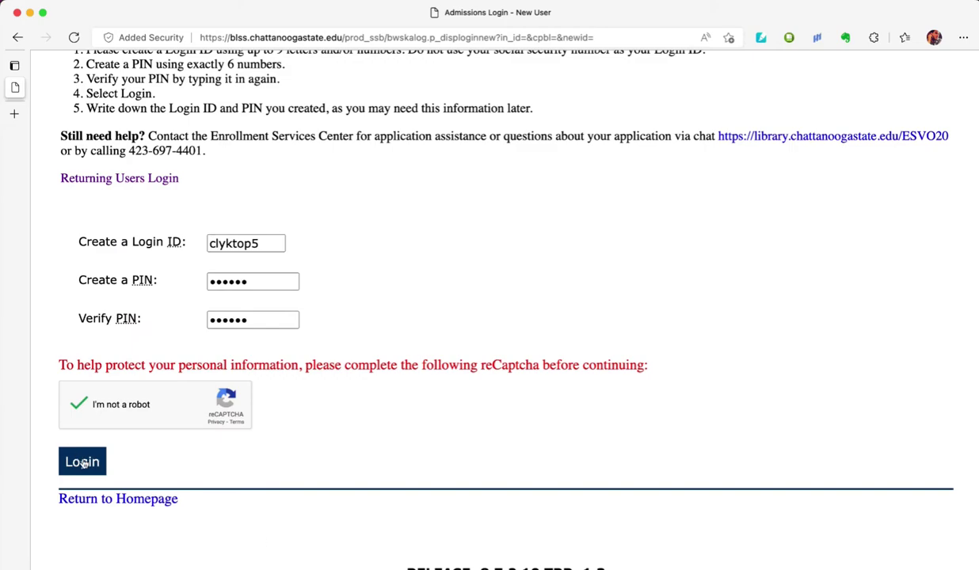
{"action": "left_click", "coordinate": [82, 462]}
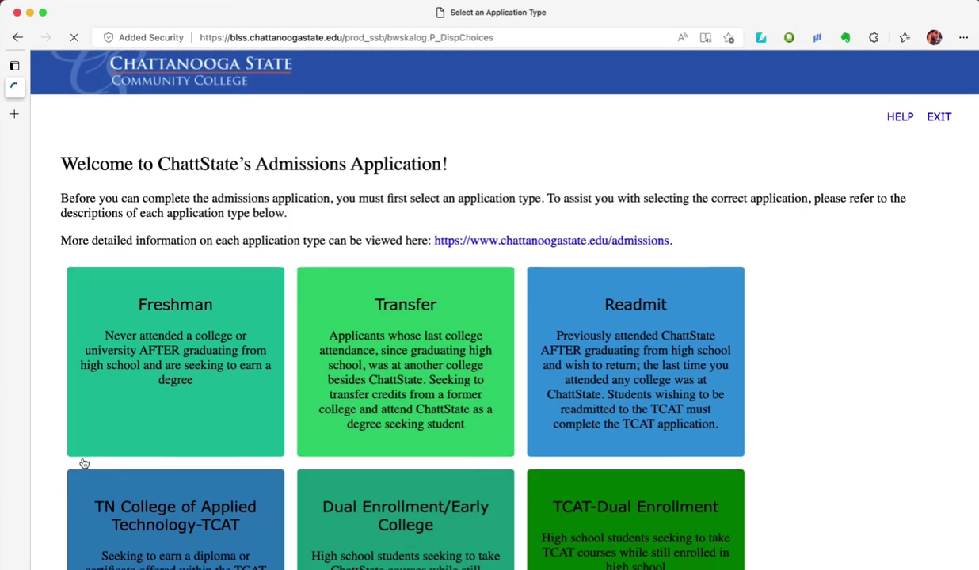
- Select TN College Applied Tech-TCAT as the application type and continue
{"action": "scroll", "coordinate": [82, 462], "scroll_direction": "down", "scroll_amount": 4}
{"action": "scroll", "coordinate": [84, 464], "scroll_direction": "down", "scroll_amount": 1}
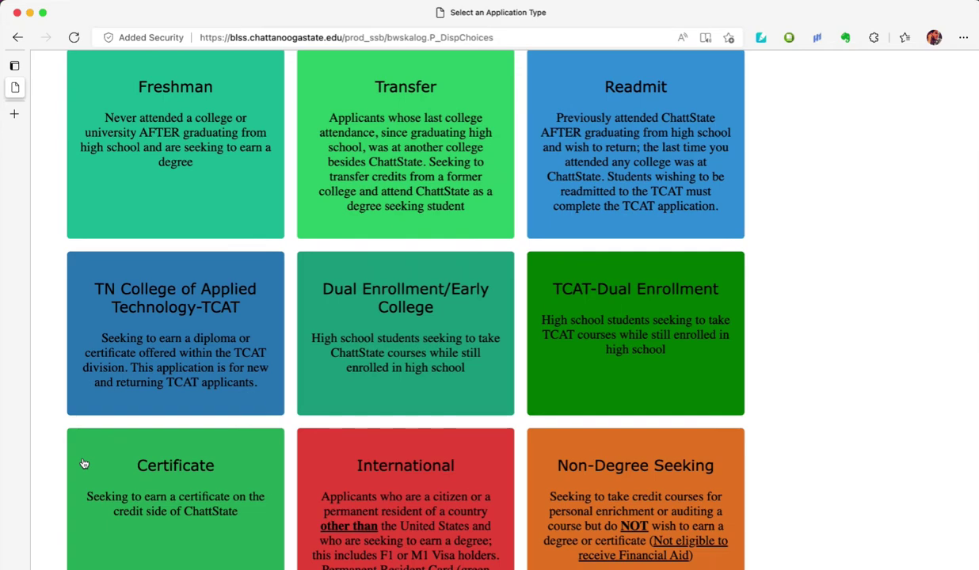
{"action": "scroll", "coordinate": [84, 463], "scroll_direction": "down", "scroll_amount": 3}
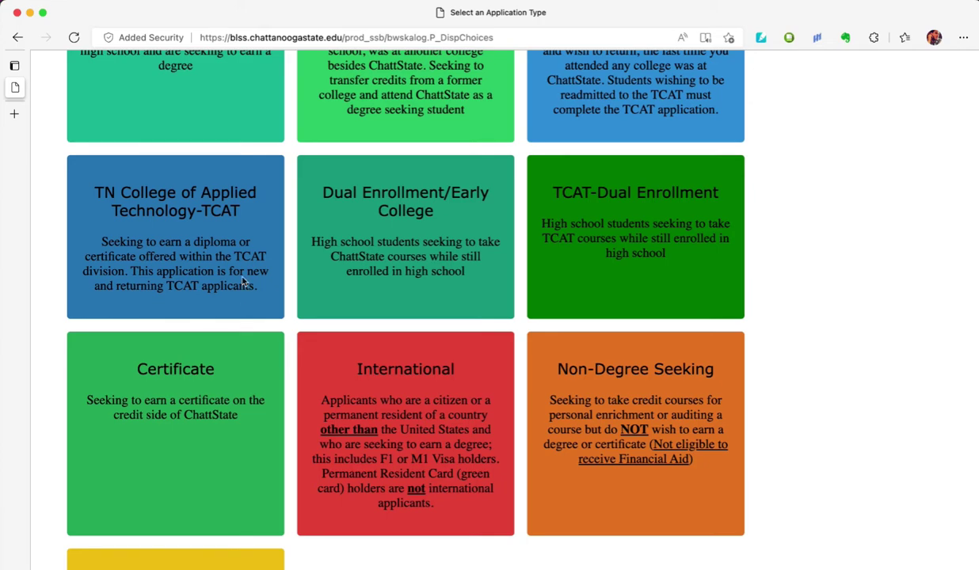
{"action": "scroll", "coordinate": [245, 277], "scroll_direction": "down", "scroll_amount": 3}
{"action": "scroll", "coordinate": [248, 287], "scroll_direction": "down", "scroll_amount": 7}
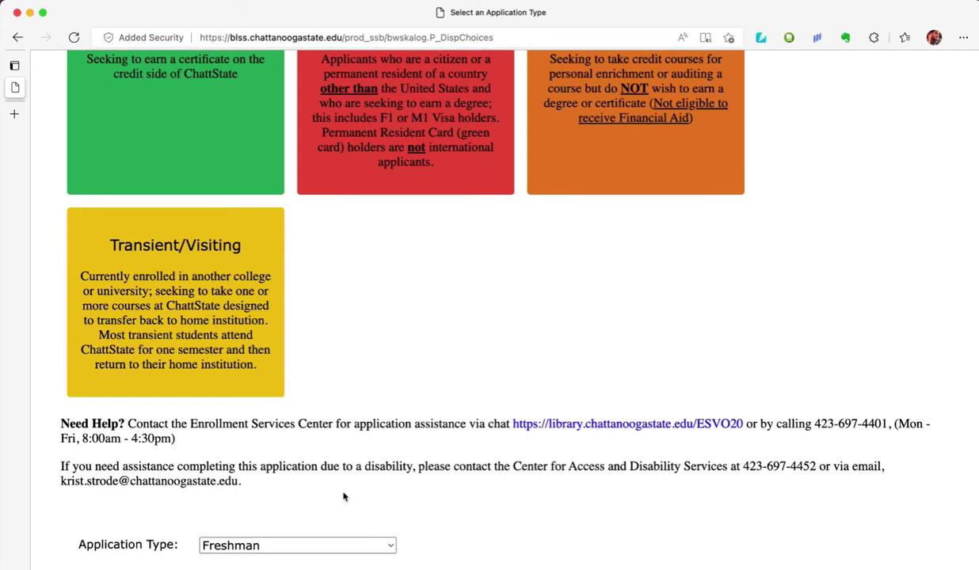
{"action": "left_click", "coordinate": [313, 546]}
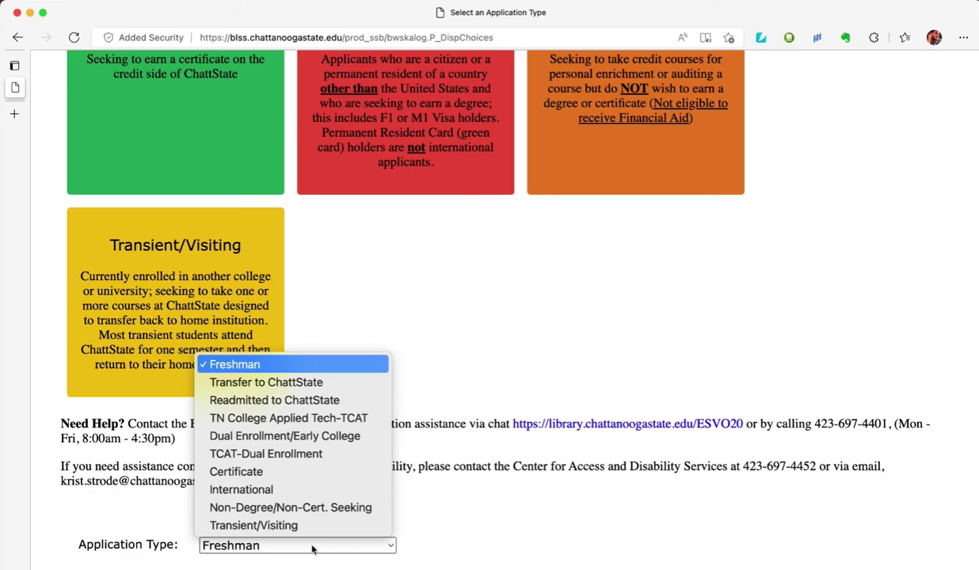
{"action": "left_click", "coordinate": [285, 418]}
{"action": "scroll", "coordinate": [295, 507], "scroll_direction": "down", "scroll_amount": 1}
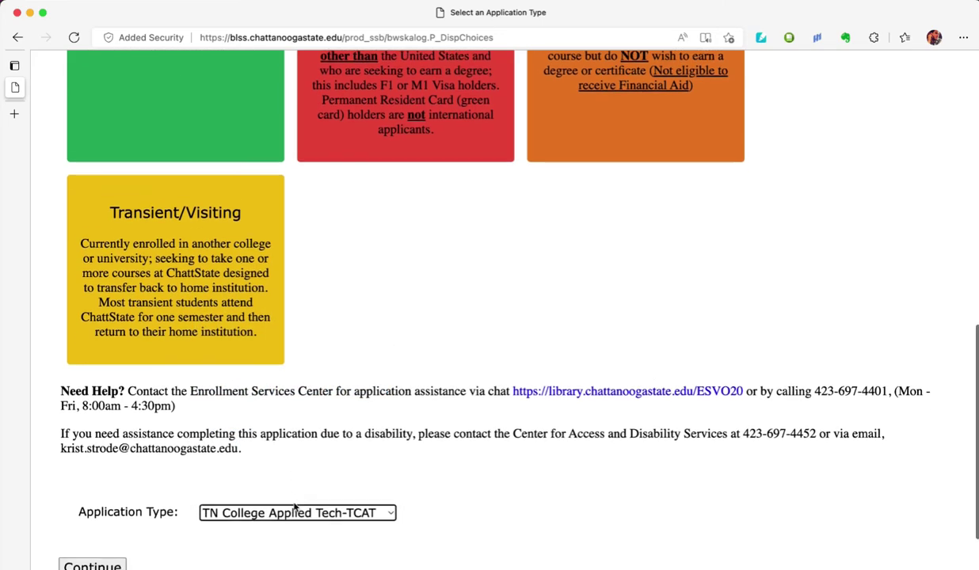
{"action": "scroll", "coordinate": [294, 507], "scroll_direction": "down", "scroll_amount": 4}
{"action": "left_click", "coordinate": [96, 463]}
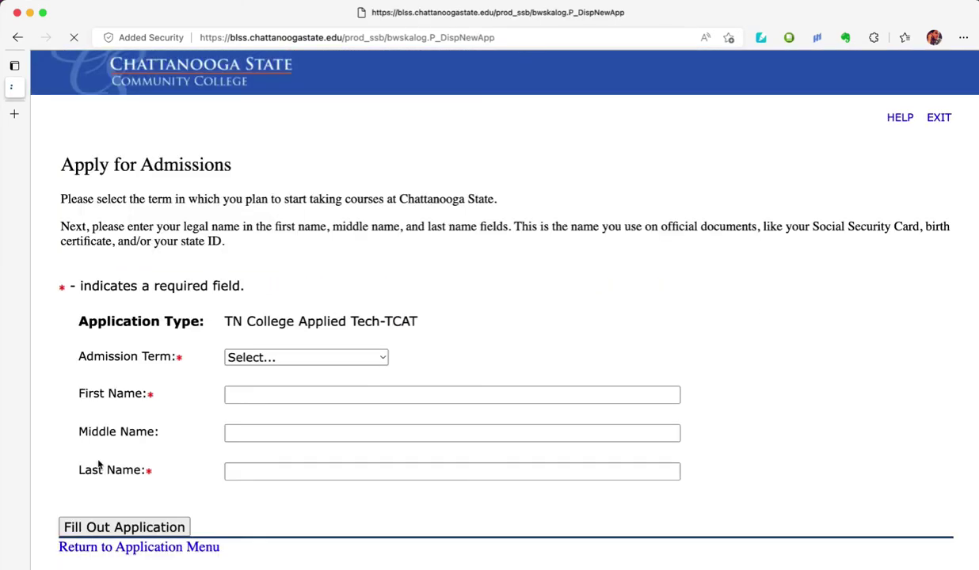
- Choose Fall TCAT Term 2022, enter the applicant's first and last name, and choose Fill Out Application
{"action": "left_click", "coordinate": [320, 360]}
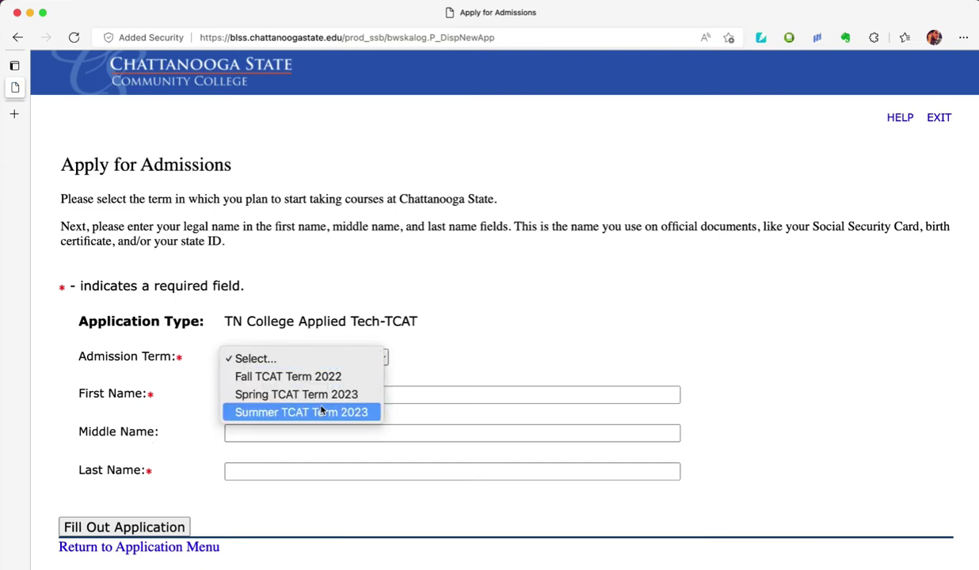
{"action": "left_click", "coordinate": [317, 377]}
{"action": "left_click", "coordinate": [291, 397]}
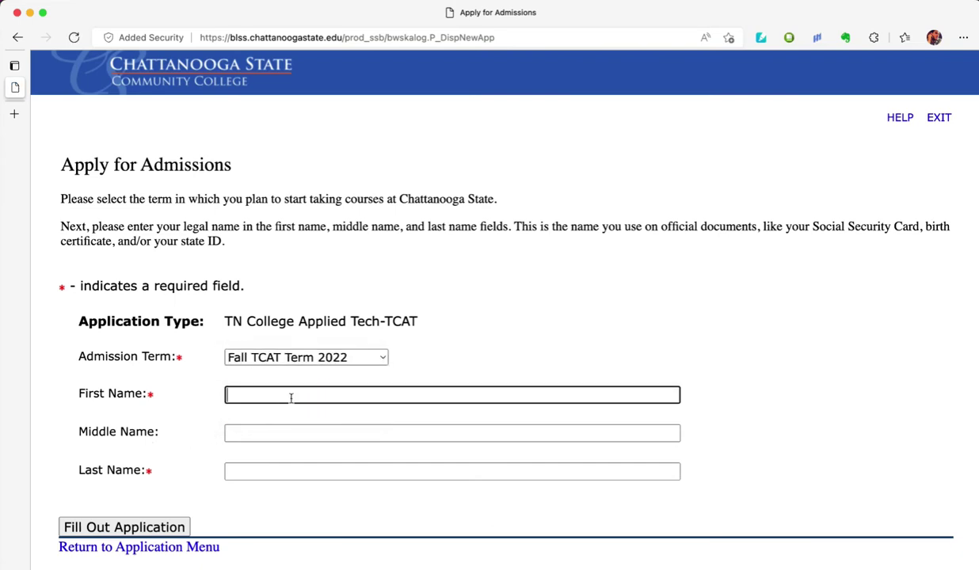
{"action": "key", "text": "Tab"}
{"action": "left_click", "coordinate": [237, 471]}
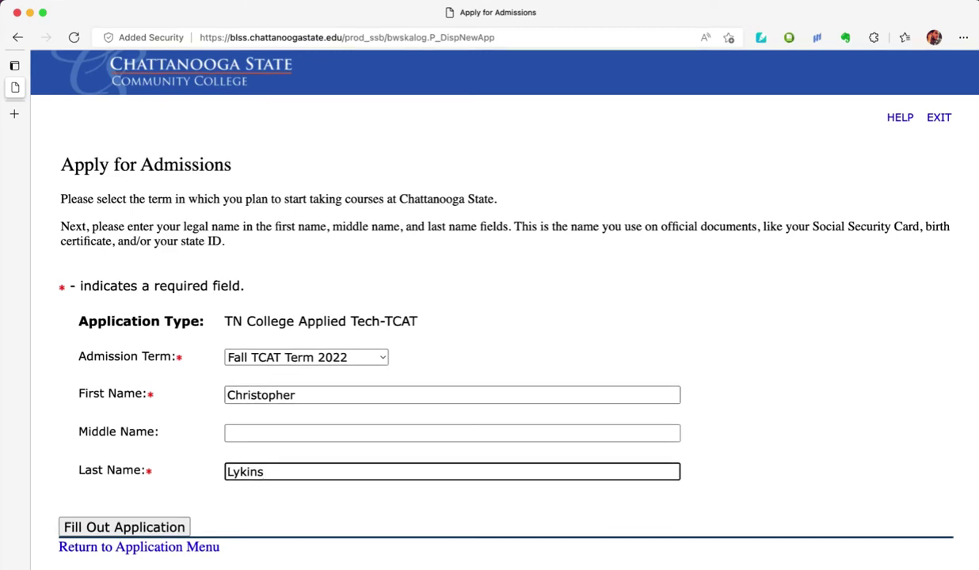
{"action": "left_click", "coordinate": [168, 527]}
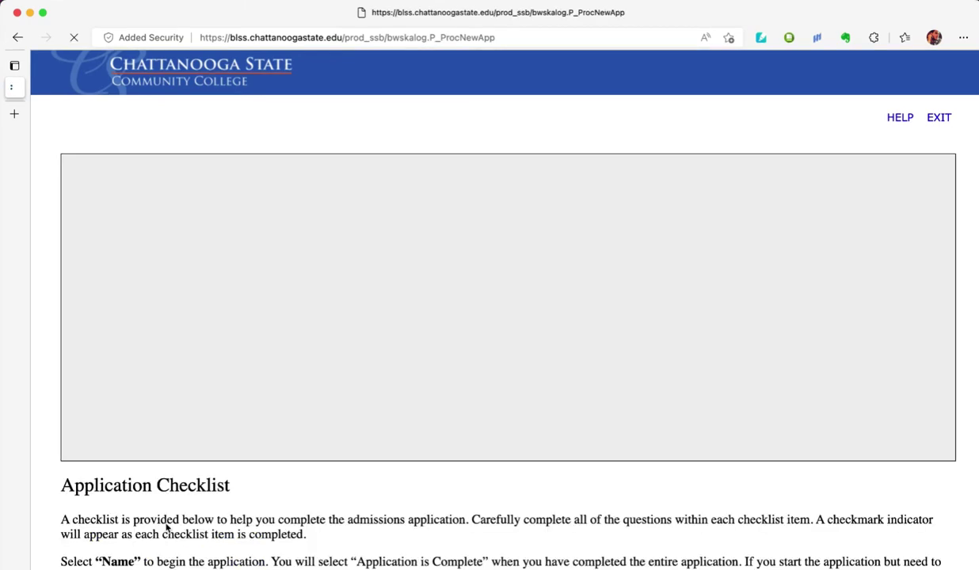
- Open the checklist's Name section and enter the applicant's nickname as Preferred First Name
{"action": "scroll", "coordinate": [166, 528], "scroll_direction": "down", "scroll_amount": 5}
{"action": "scroll", "coordinate": [167, 526], "scroll_direction": "down", "scroll_amount": 2}
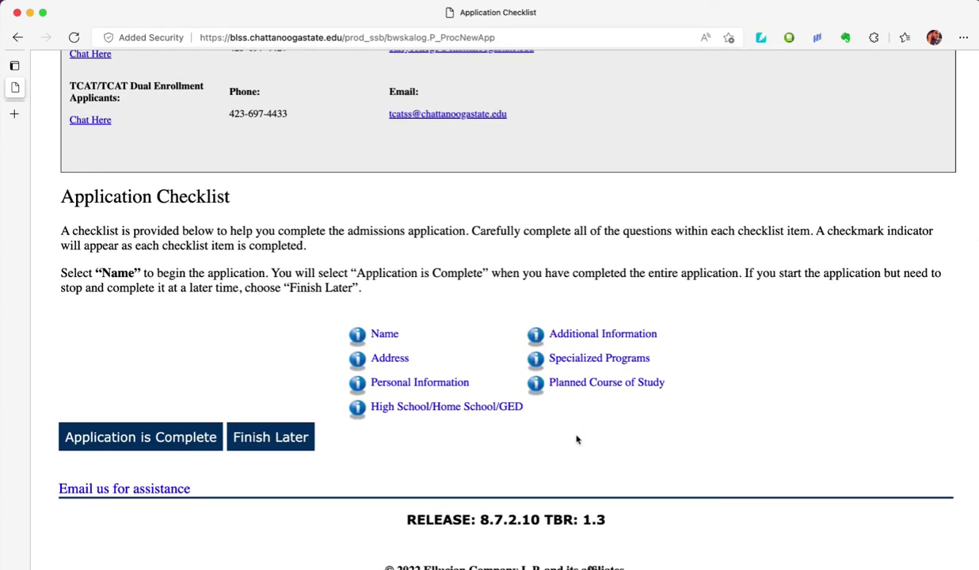
{"action": "left_click", "coordinate": [380, 338]}
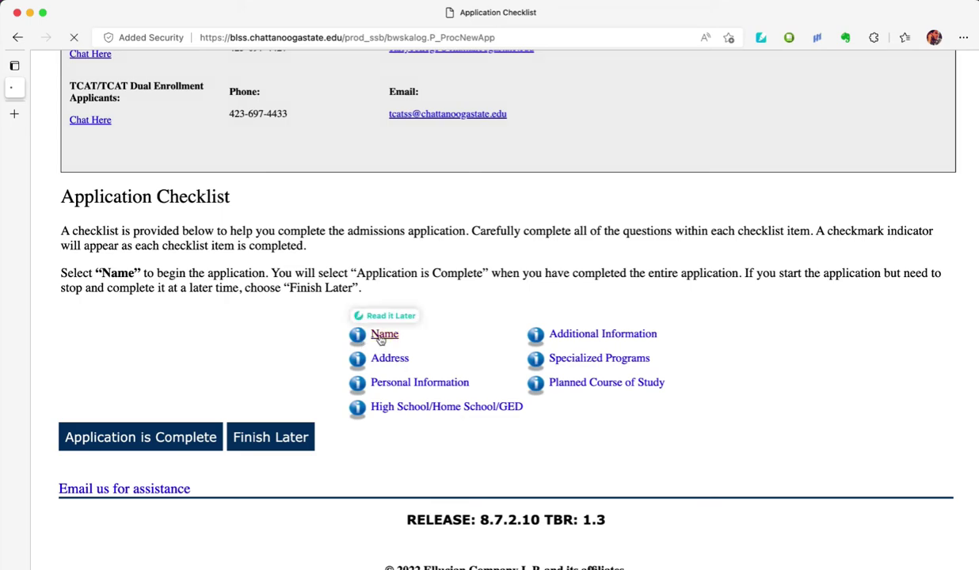
{"action": "scroll", "coordinate": [380, 341], "scroll_direction": "down", "scroll_amount": 5}
{"action": "scroll", "coordinate": [380, 341], "scroll_direction": "down", "scroll_amount": 5}
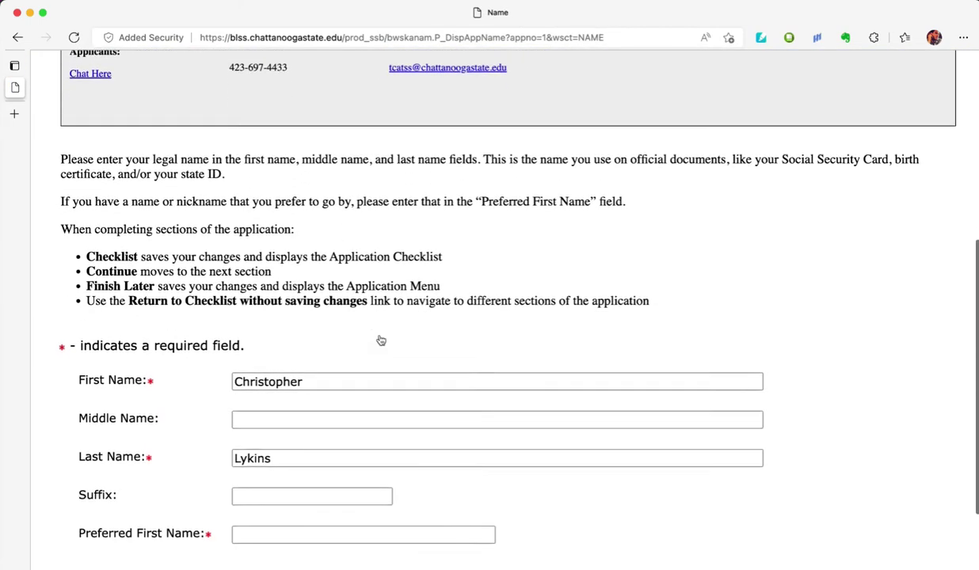
{"action": "left_click", "coordinate": [254, 409]}
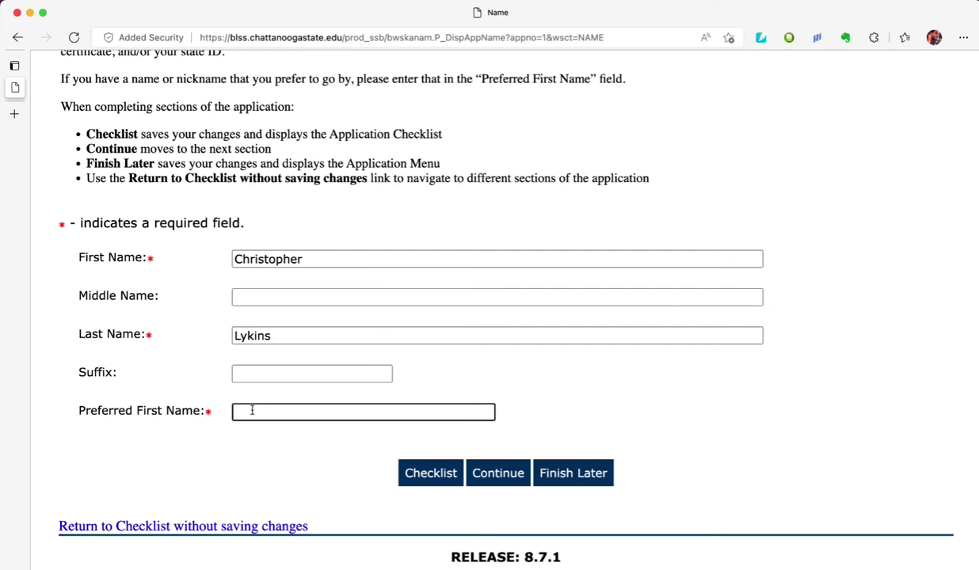
{"action": "type", "text": "Chris"}
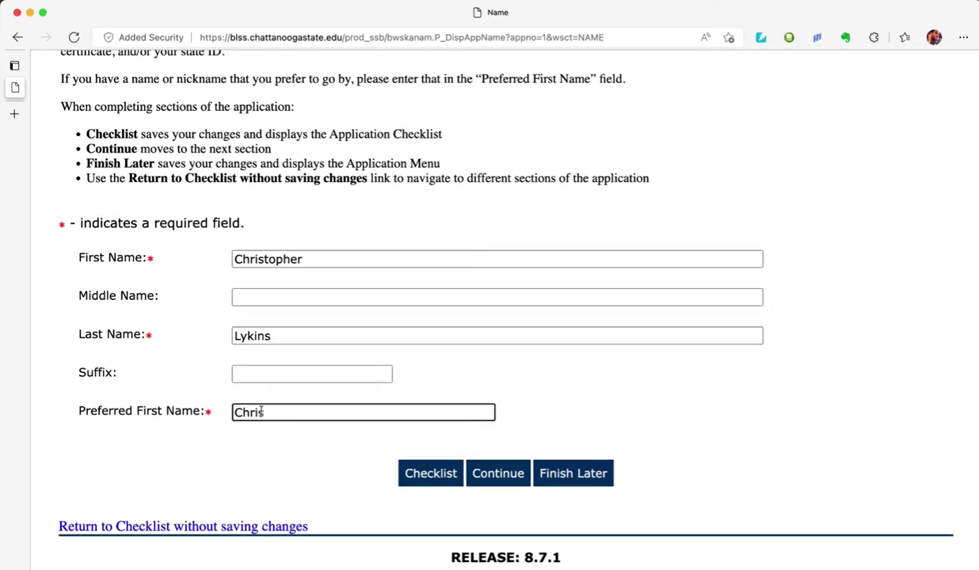
- Continue to Address and enter the applicant's street address and unit number
{"action": "left_click", "coordinate": [493, 473]}
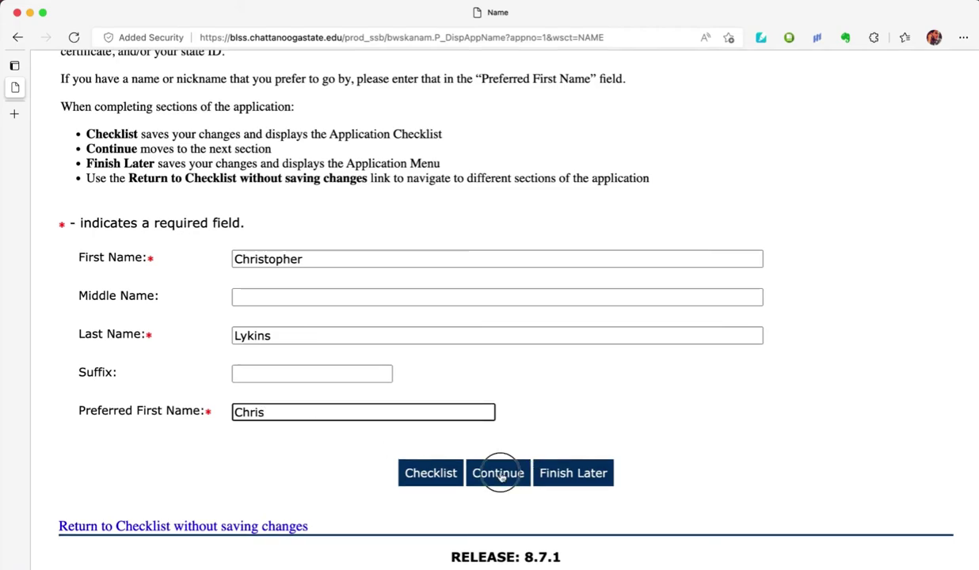
{"action": "scroll", "coordinate": [501, 478], "scroll_direction": "down", "scroll_amount": 10}
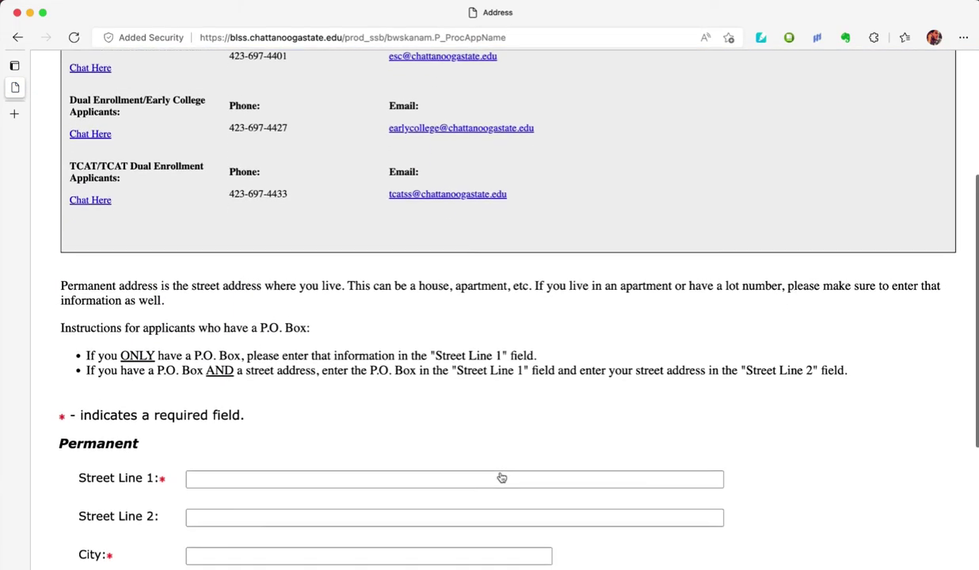
{"action": "scroll", "coordinate": [501, 477], "scroll_direction": "down", "scroll_amount": 4}
{"action": "left_click", "coordinate": [235, 243]}
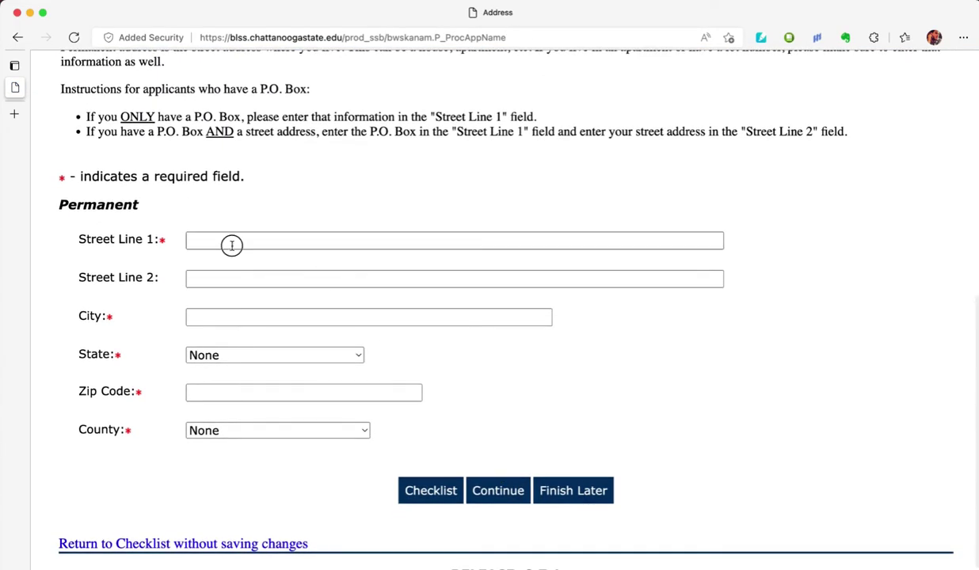
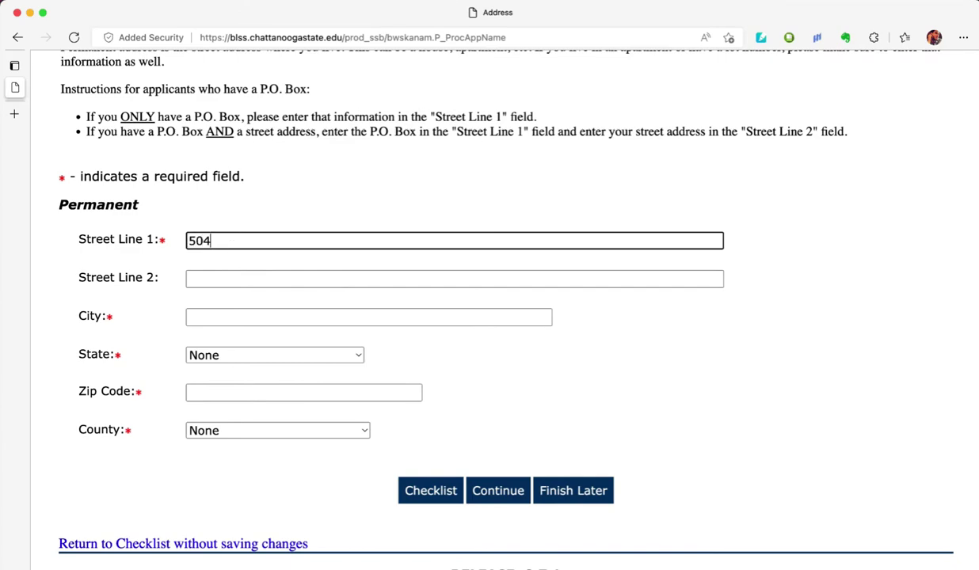
{"action": "left_click", "coordinate": [238, 279]}
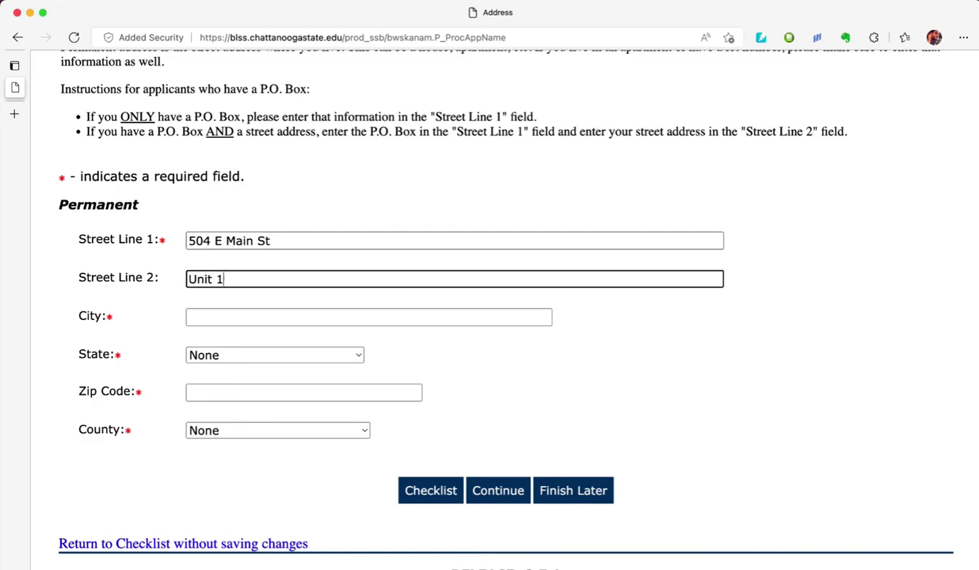
- Set city to Chattanooga and state to Tennessee so zip and county autofill
{"action": "key", "text": "Tab"}
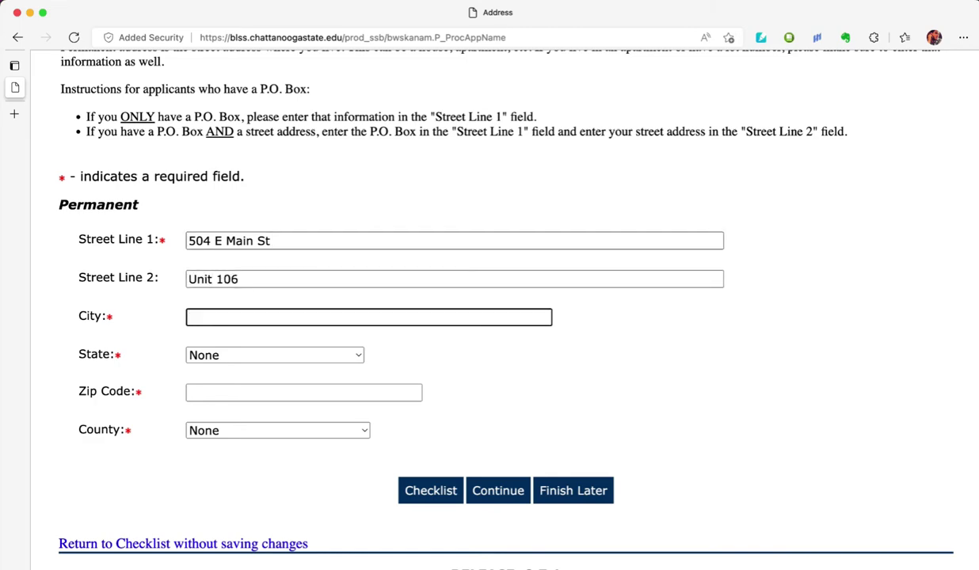
{"action": "type", "text": "Chattanooga"}
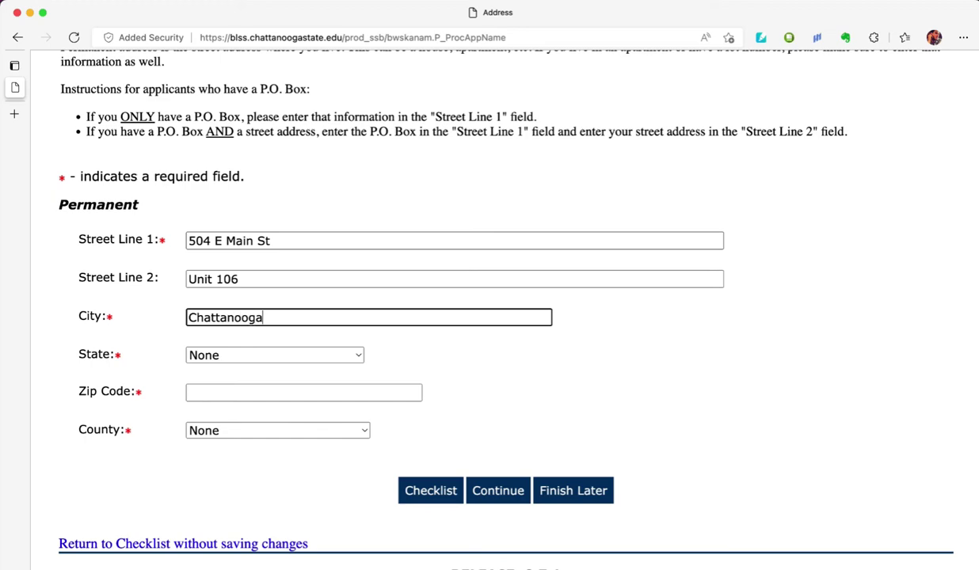
{"action": "key", "text": "Tab"}
{"action": "key", "text": "t"}
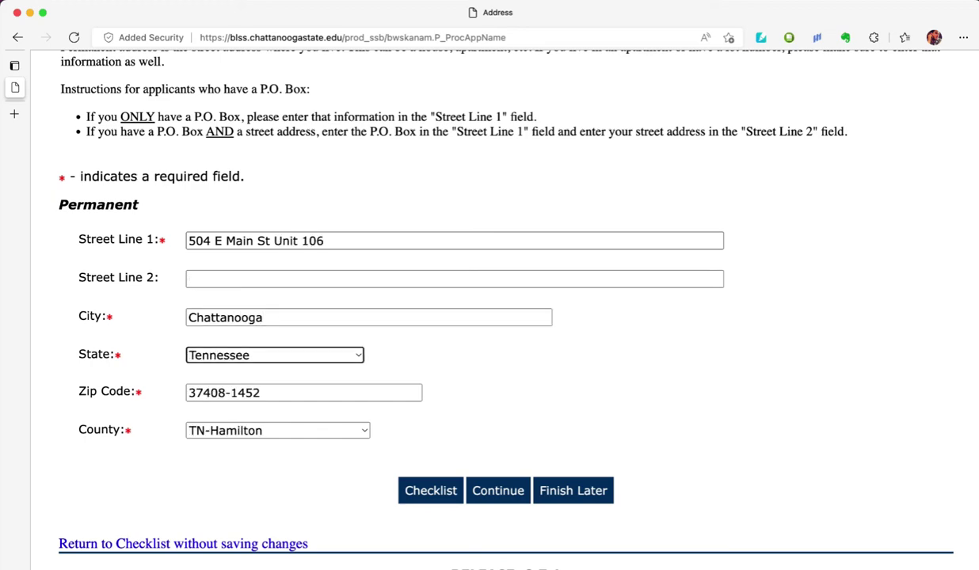
{"action": "key", "text": "Tab"}
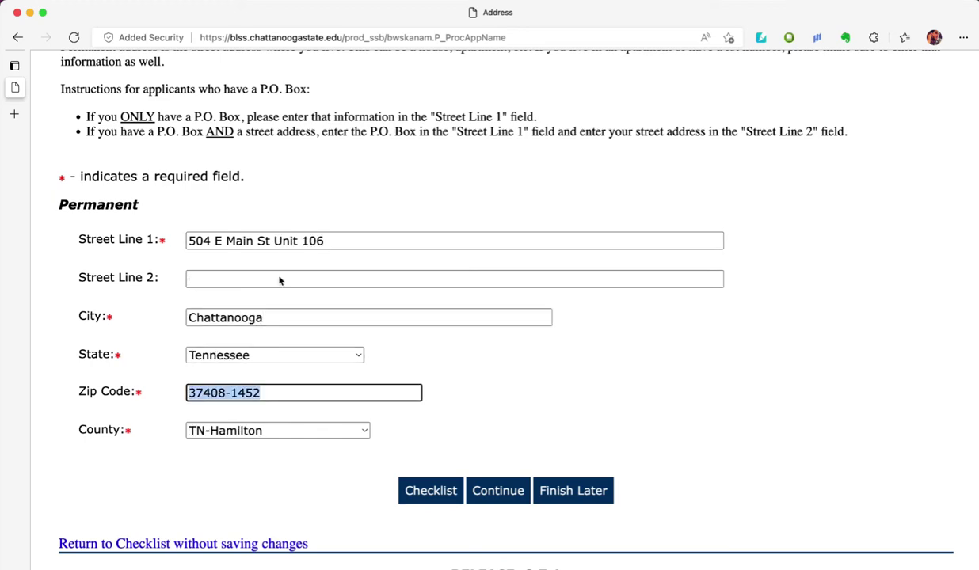
- Continue to Personal Information and enter the applicant's Social Security Number
{"action": "left_click", "coordinate": [495, 492]}
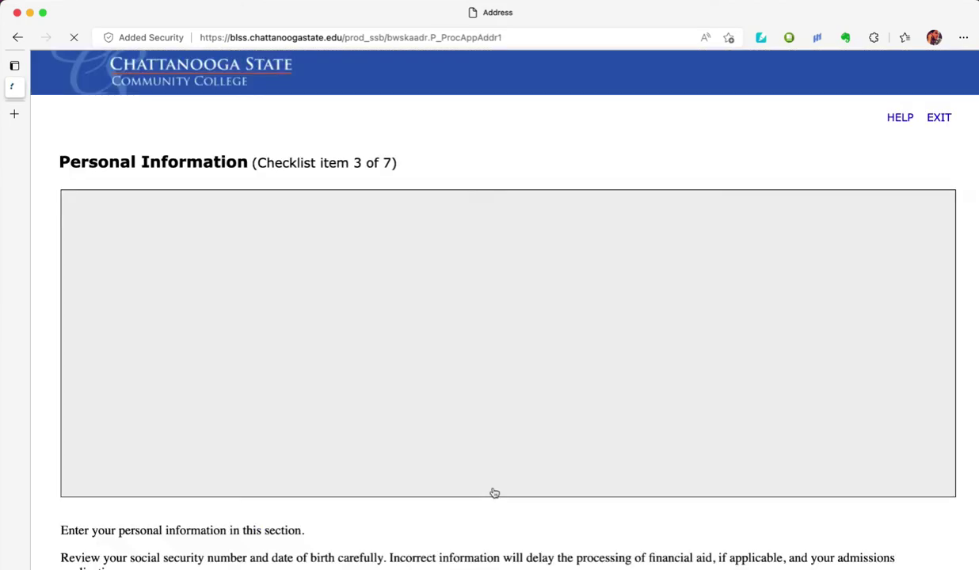
{"action": "scroll", "coordinate": [494, 492], "scroll_direction": "down", "scroll_amount": 3}
{"action": "scroll", "coordinate": [494, 492], "scroll_direction": "down", "scroll_amount": 10}
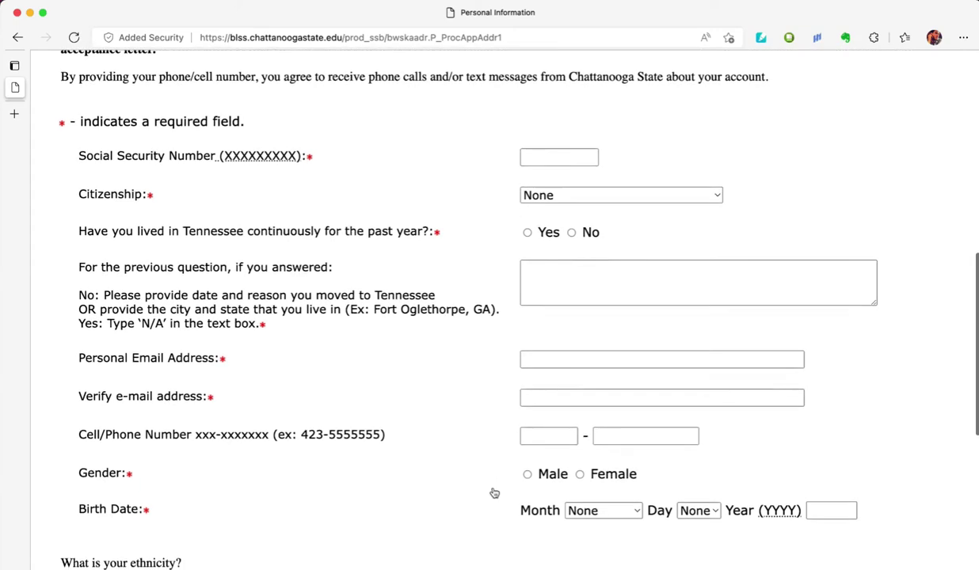
{"action": "left_click", "coordinate": [564, 155]}
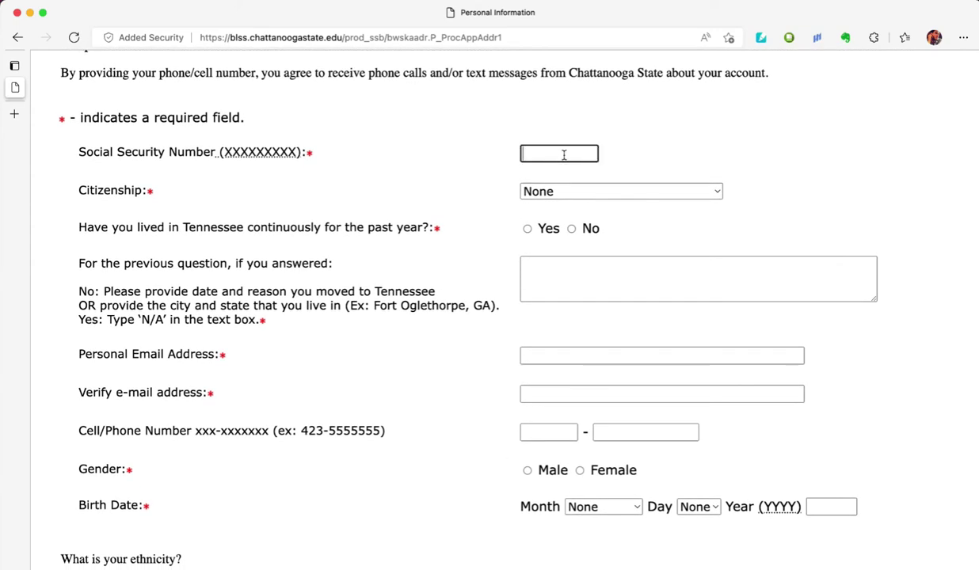
{"action": "type", "text": "000000000"}
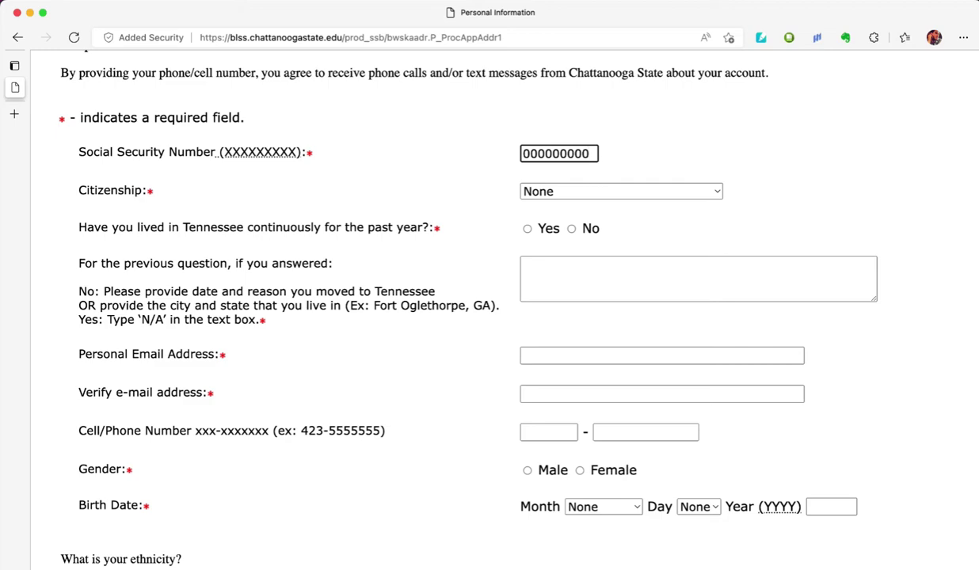
{"action": "key", "text": "Tab"}
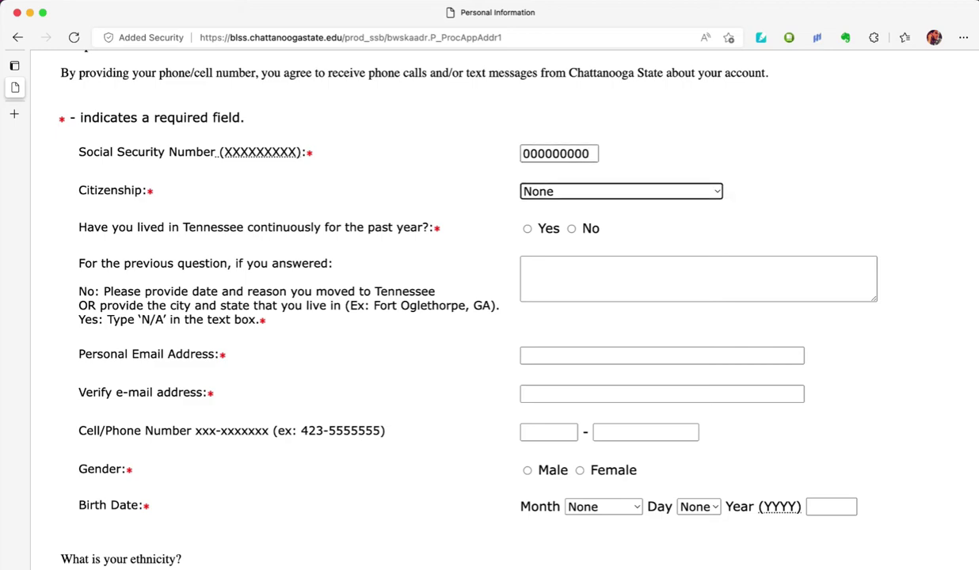
- Set citizenship to US Citizen, answer Yes to Tennessee residency, and note N/A
{"action": "left_click", "coordinate": [577, 192]}
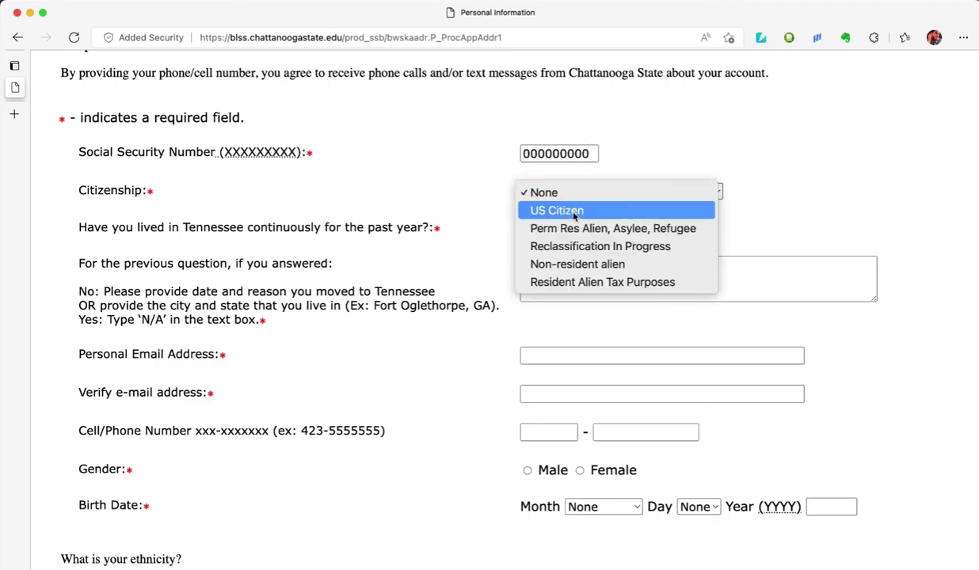
{"action": "left_click", "coordinate": [573, 213]}
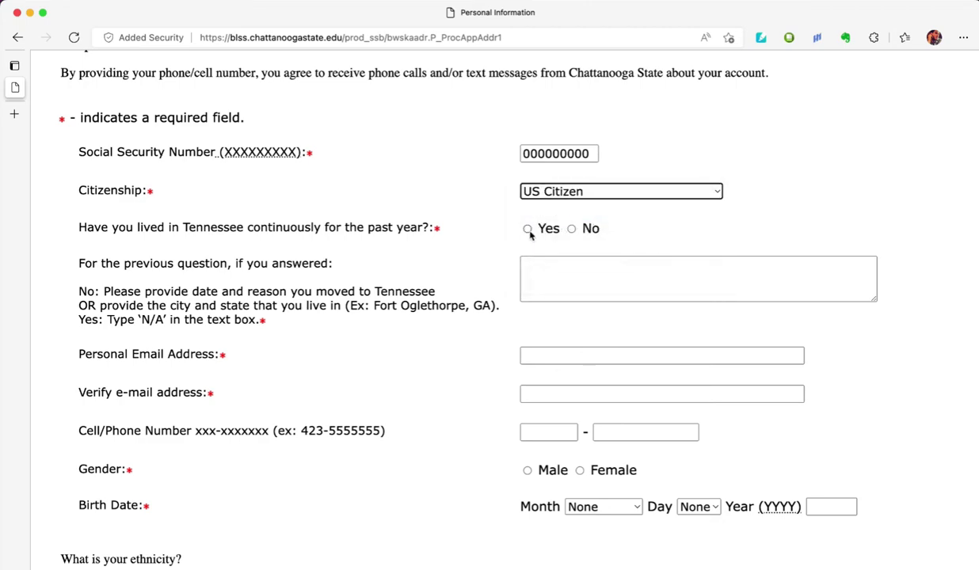
{"action": "left_click", "coordinate": [528, 229]}
{"action": "left_click", "coordinate": [539, 266]}
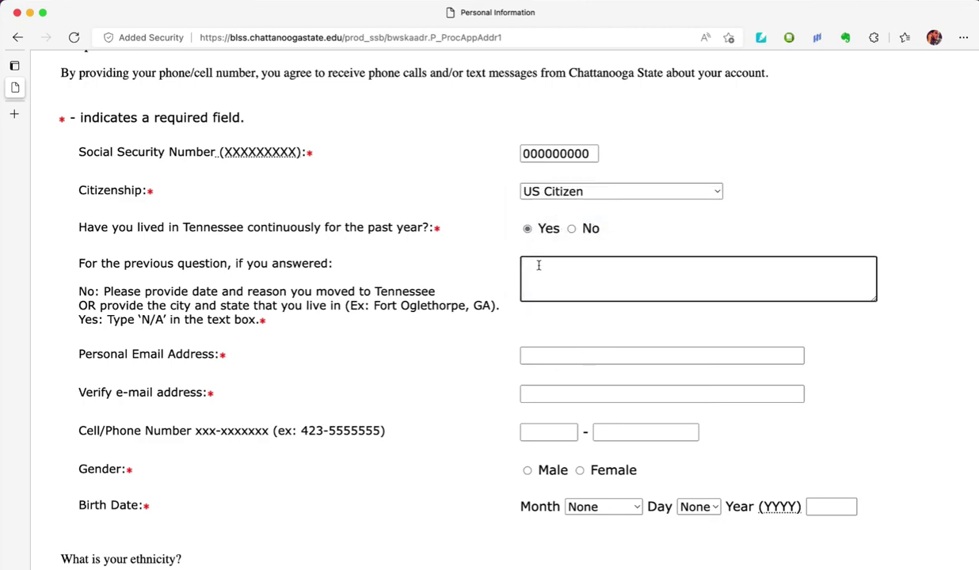
{"action": "type", "text": "nA"}
{"action": "scroll", "coordinate": [546, 326], "scroll_direction": "down", "scroll_amount": 2}
- Enter the applicant's e-mail address twice and their phone number
{"action": "left_click", "coordinate": [552, 319]}
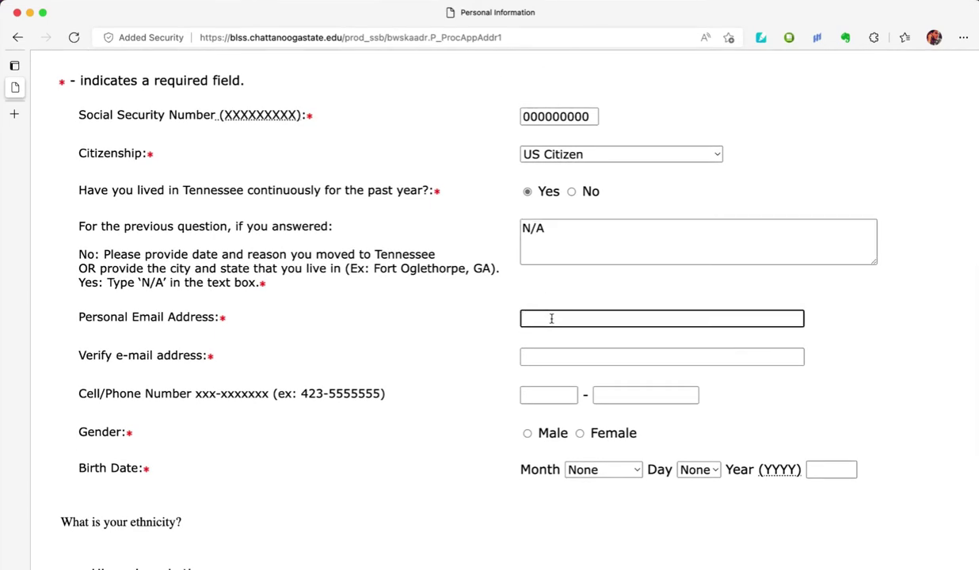
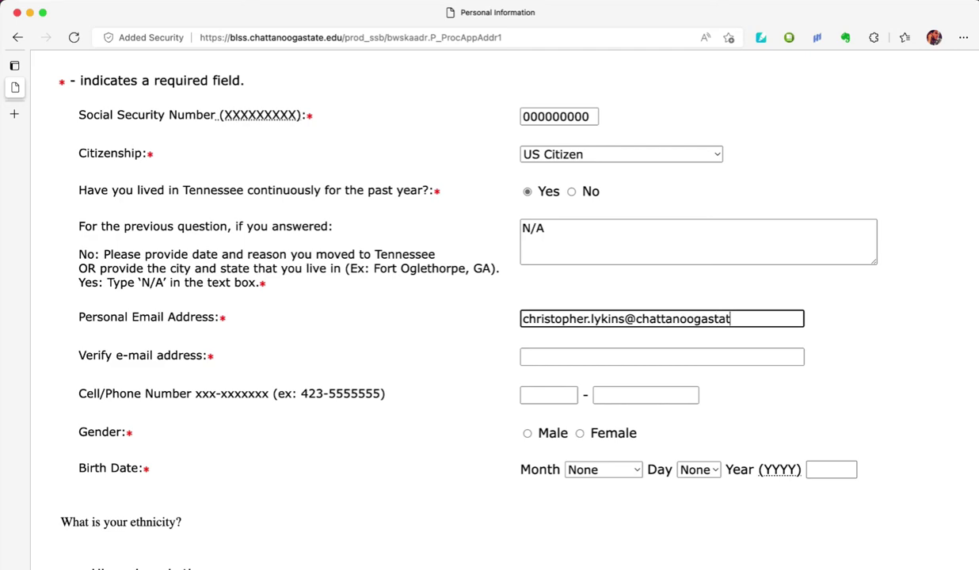
{"action": "key", "text": "Tab"}
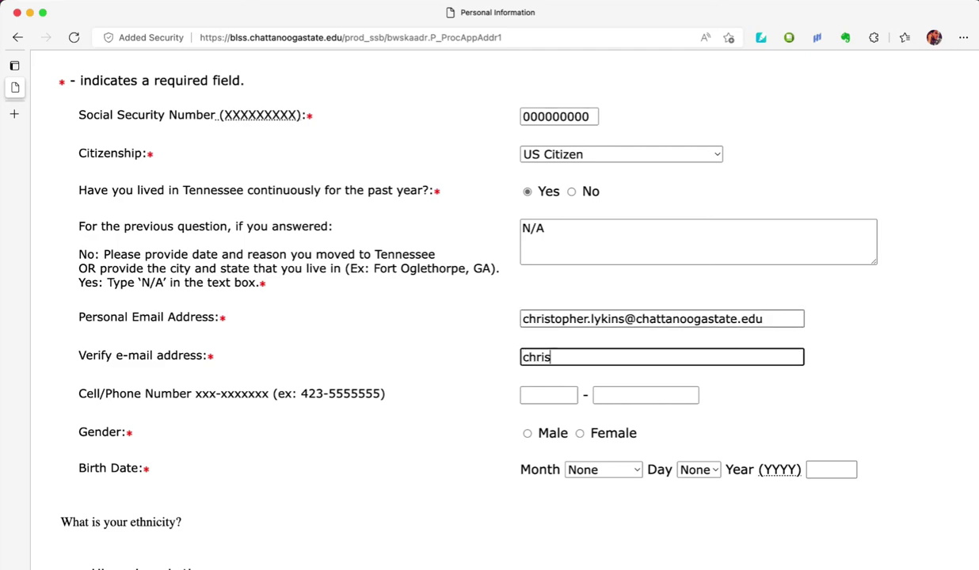
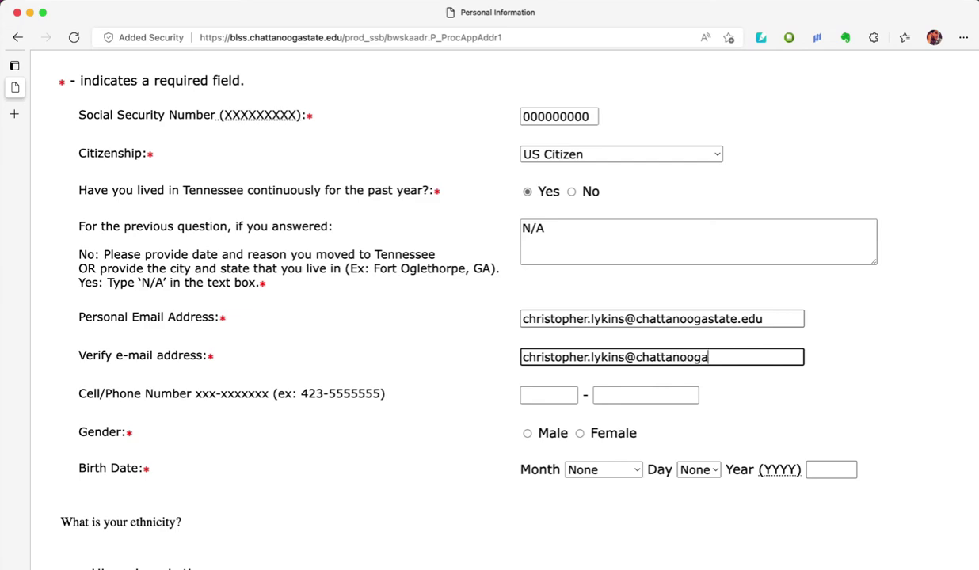
{"action": "key", "text": "Tab"}
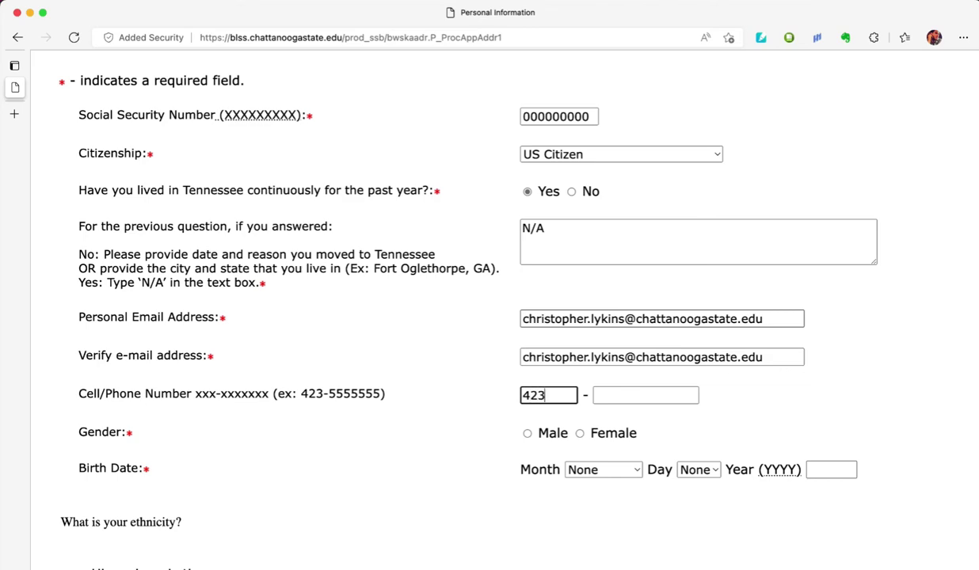
{"action": "key", "text": "Tab"}
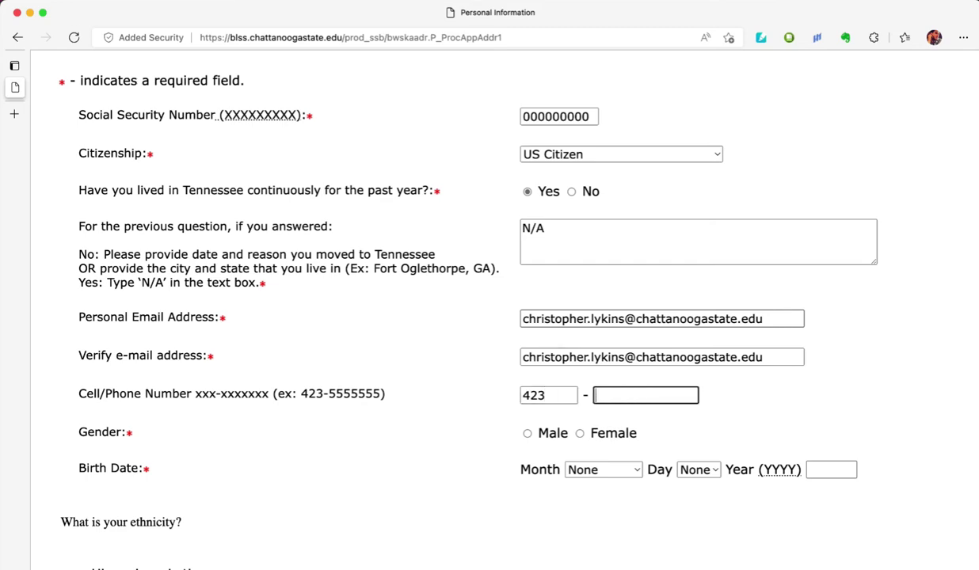
- Set gender Male, birth date January 01 2000, and race White
{"action": "left_click", "coordinate": [527, 434]}
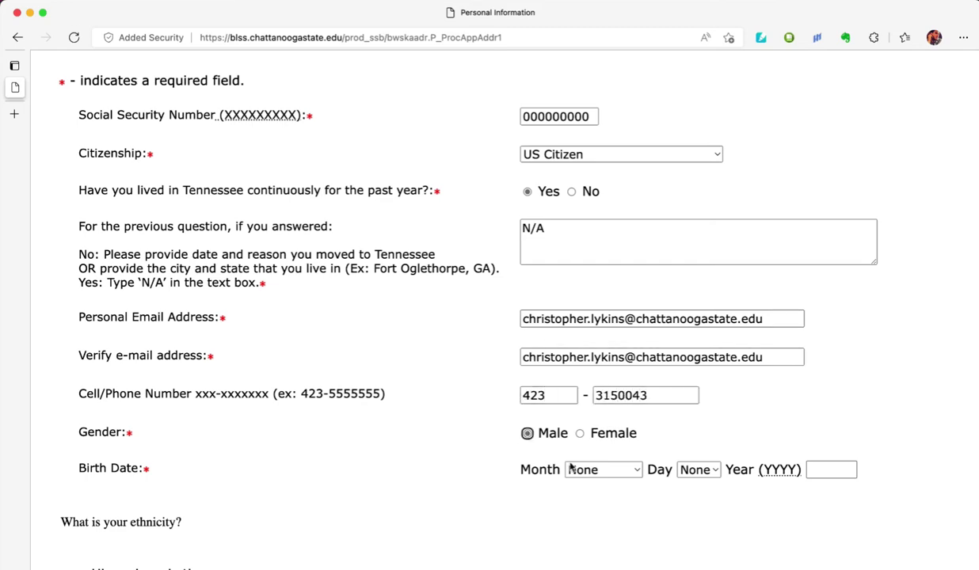
{"action": "left_click", "coordinate": [597, 471]}
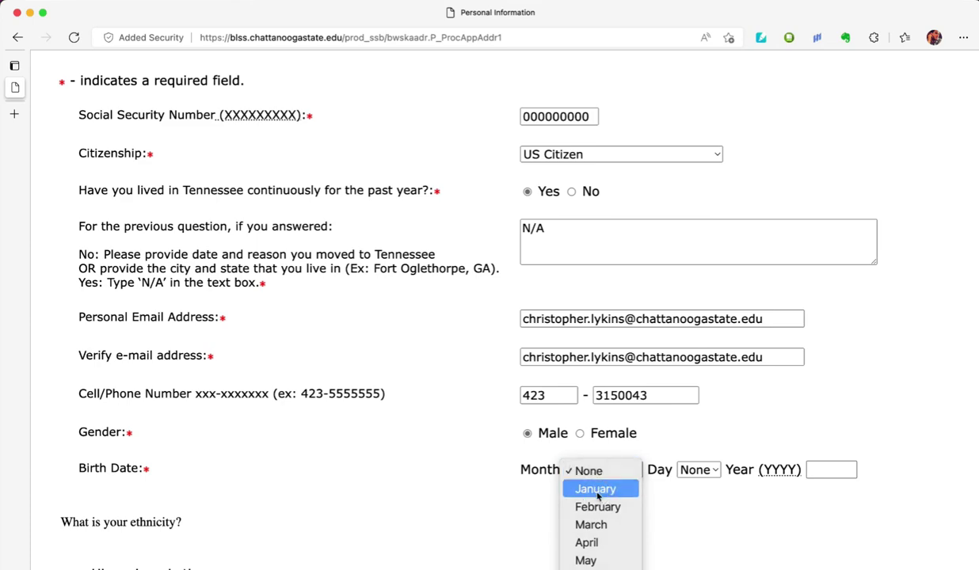
{"action": "left_click", "coordinate": [597, 489]}
{"action": "left_click", "coordinate": [698, 470]}
{"action": "left_click", "coordinate": [771, 476]}
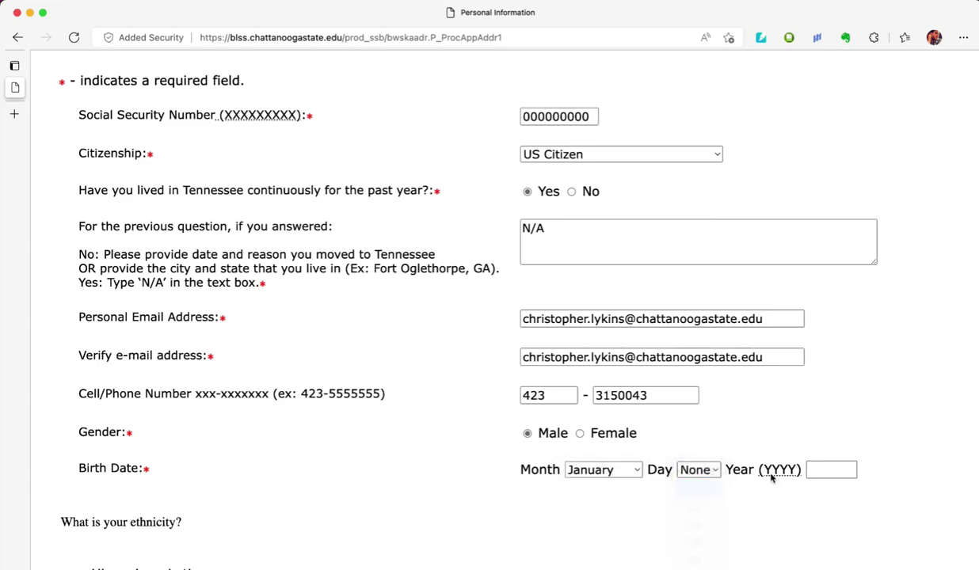
{"action": "left_click", "coordinate": [818, 469]}
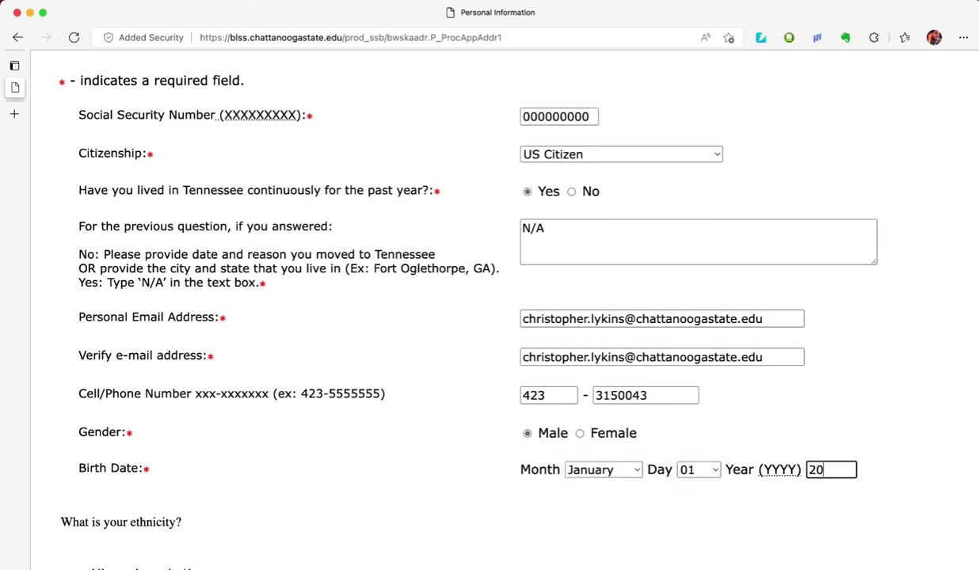
{"action": "type", "text": "2000"}
{"action": "scroll", "coordinate": [343, 332], "scroll_direction": "down", "scroll_amount": 10}
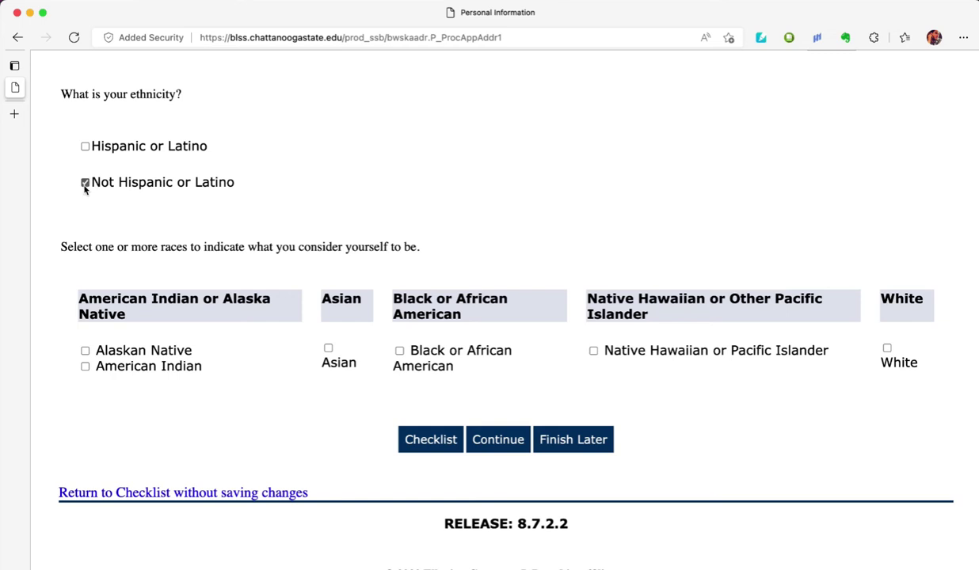
{"action": "left_click", "coordinate": [887, 350]}
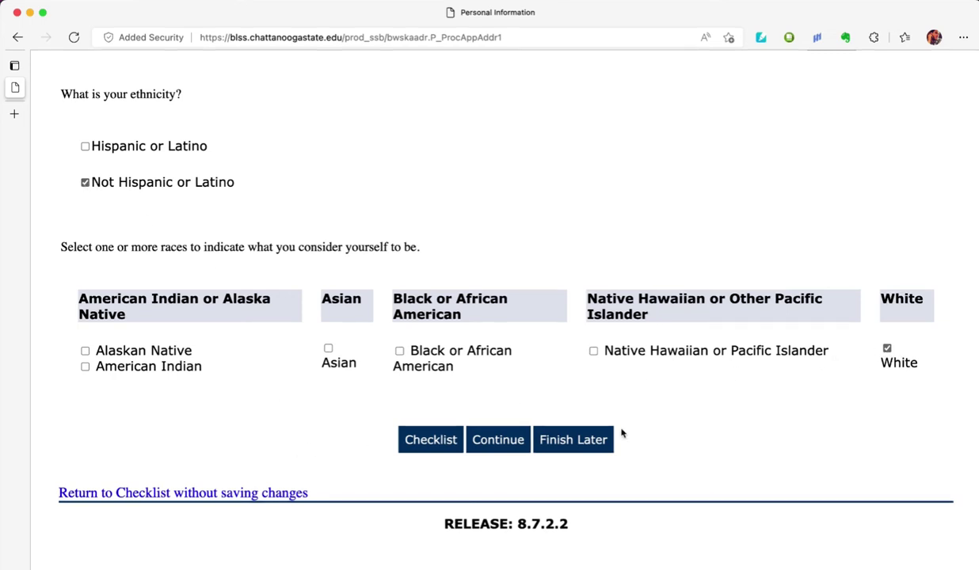
- Continue to the high school section, open the code lookup, and list Tennessee cities
{"action": "left_click", "coordinate": [500, 440]}
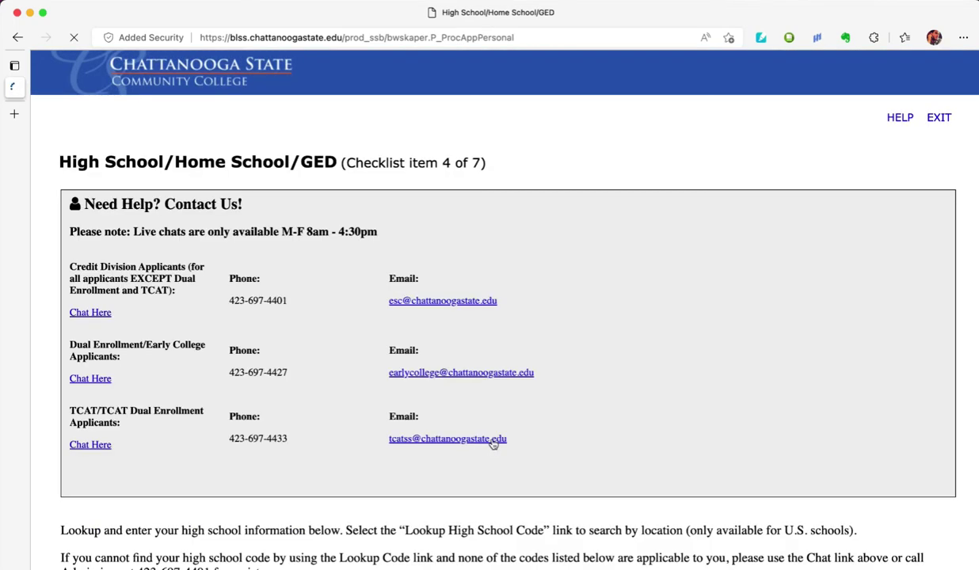
{"action": "scroll", "coordinate": [493, 445], "scroll_direction": "down", "scroll_amount": 5}
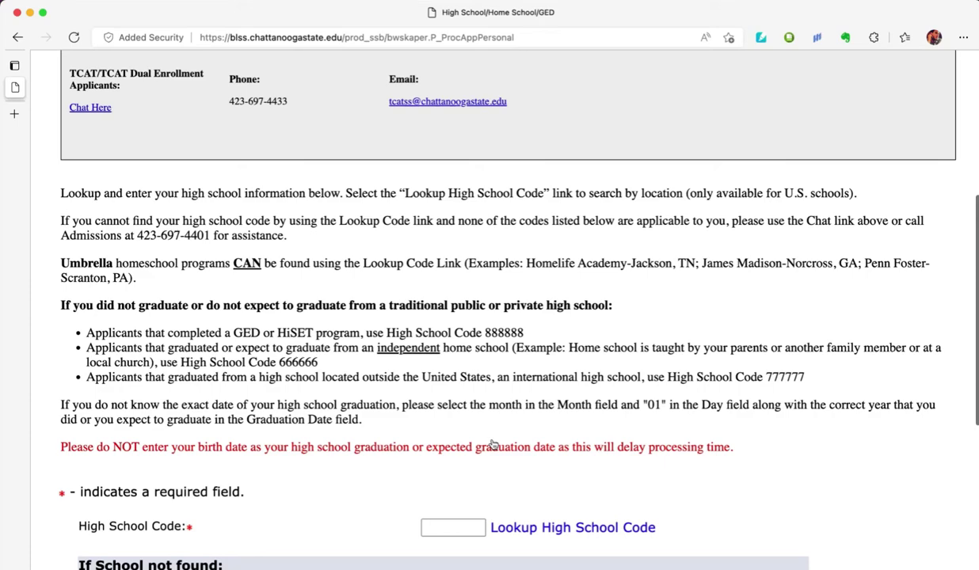
{"action": "scroll", "coordinate": [493, 445], "scroll_direction": "down", "scroll_amount": 4}
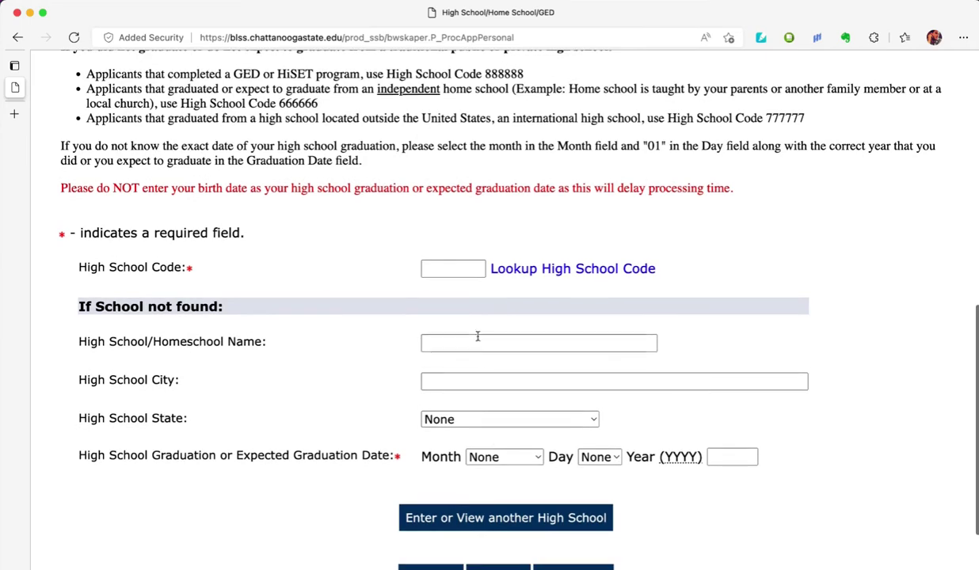
{"action": "left_click", "coordinate": [519, 274]}
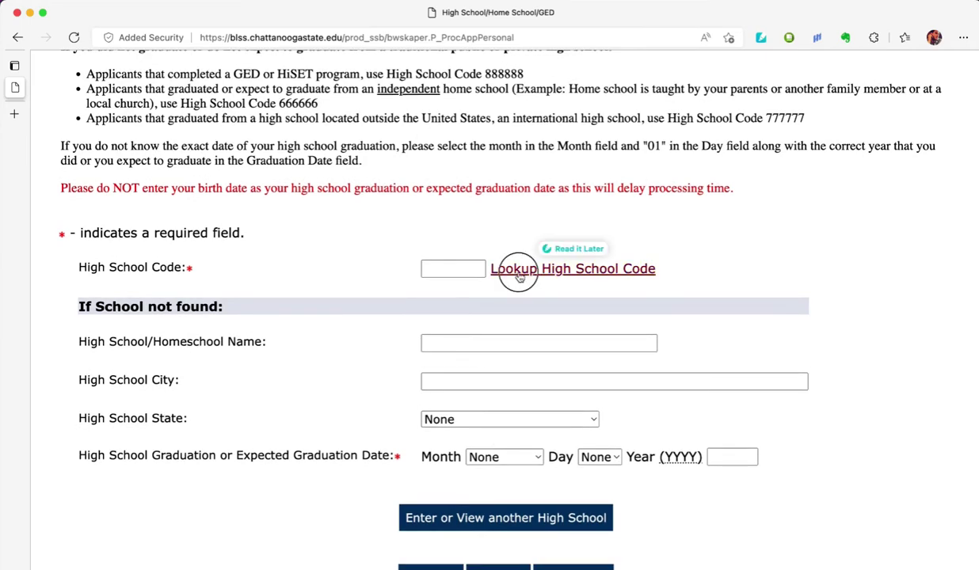
{"action": "scroll", "coordinate": [519, 278], "scroll_direction": "down", "scroll_amount": 5}
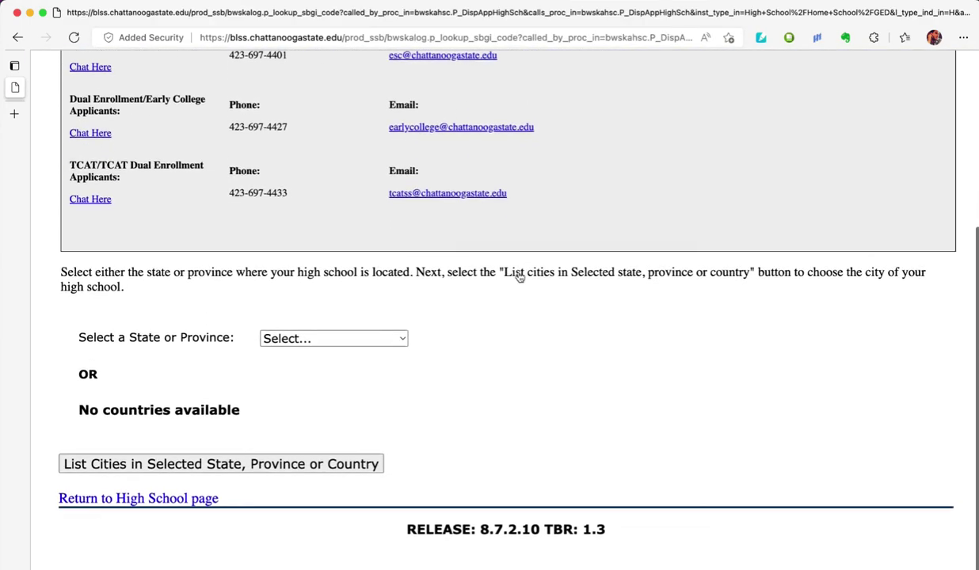
{"action": "left_click", "coordinate": [394, 331]}
{"action": "key", "text": "t"}
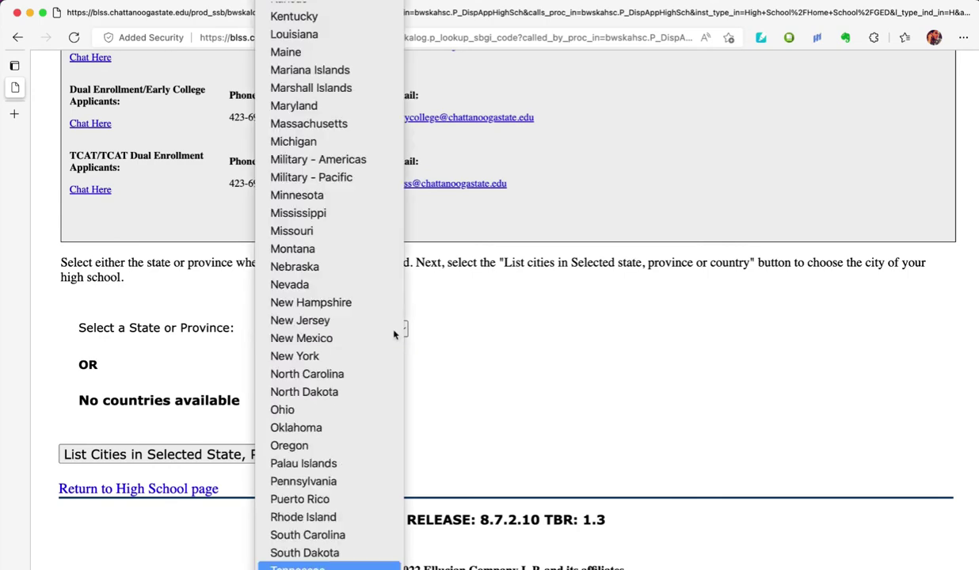
{"action": "key", "text": "Return"}
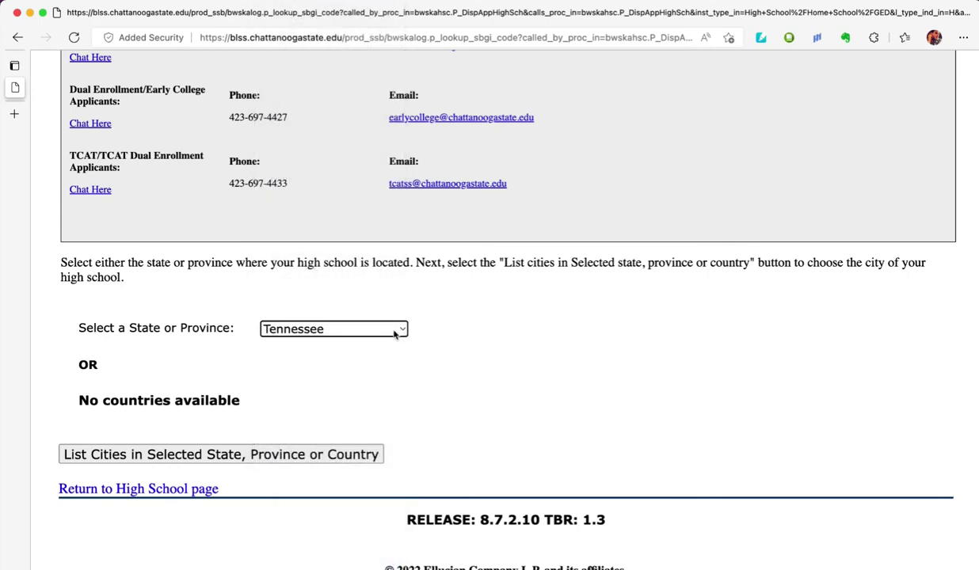
{"action": "left_click", "coordinate": [259, 452]}
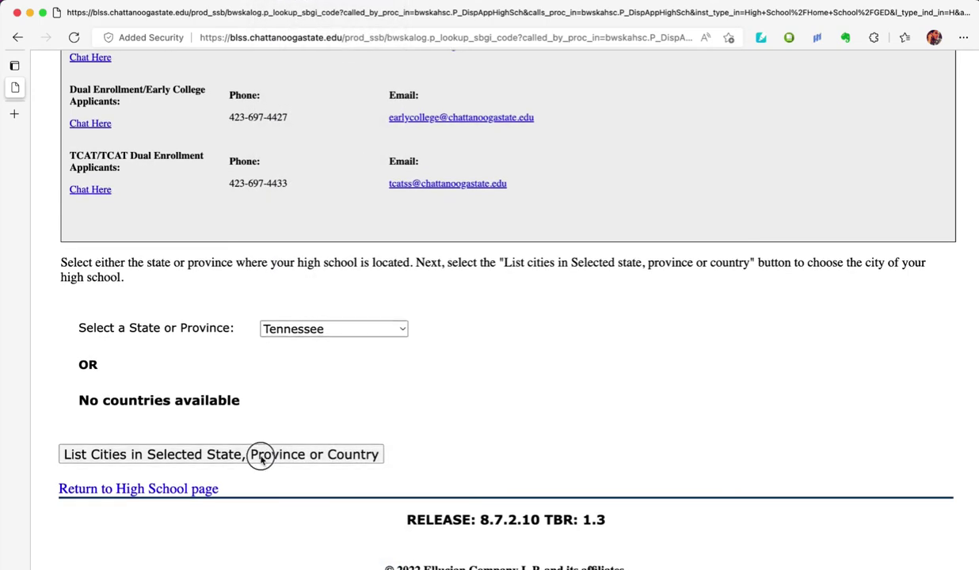
- Pick Chattanooga as the city and list its high schools
{"action": "scroll", "coordinate": [261, 459], "scroll_direction": "down", "scroll_amount": 5}
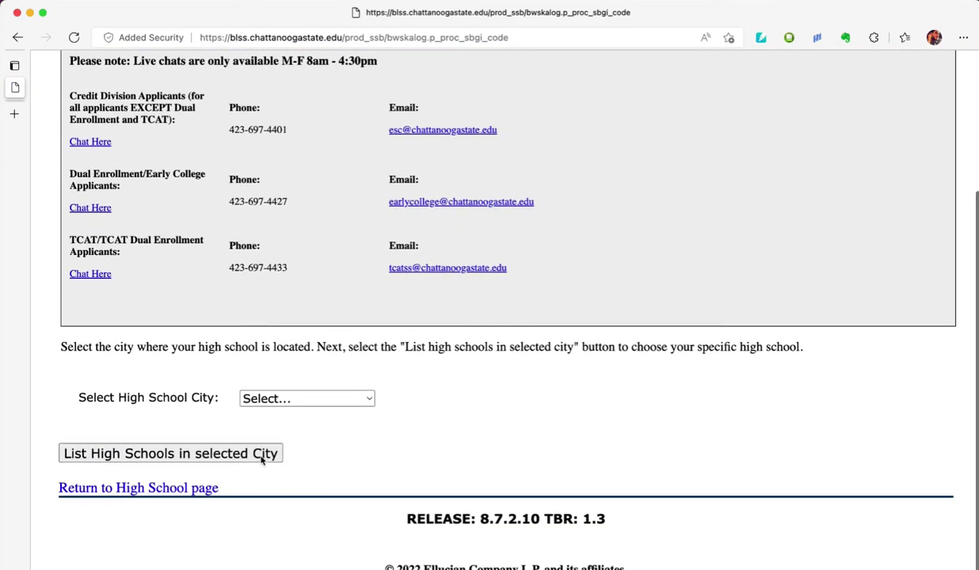
{"action": "left_click", "coordinate": [275, 402]}
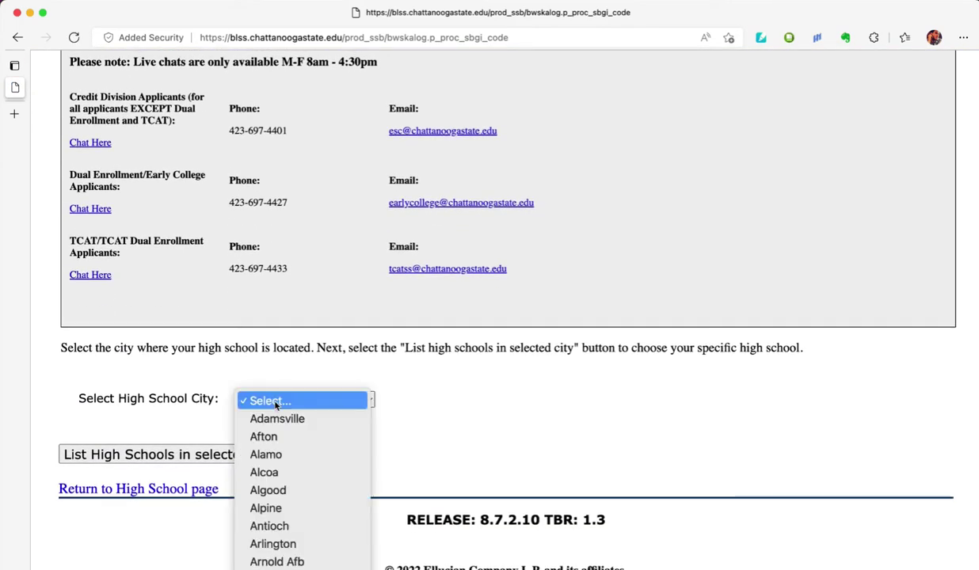
{"action": "type", "text": "ch"}
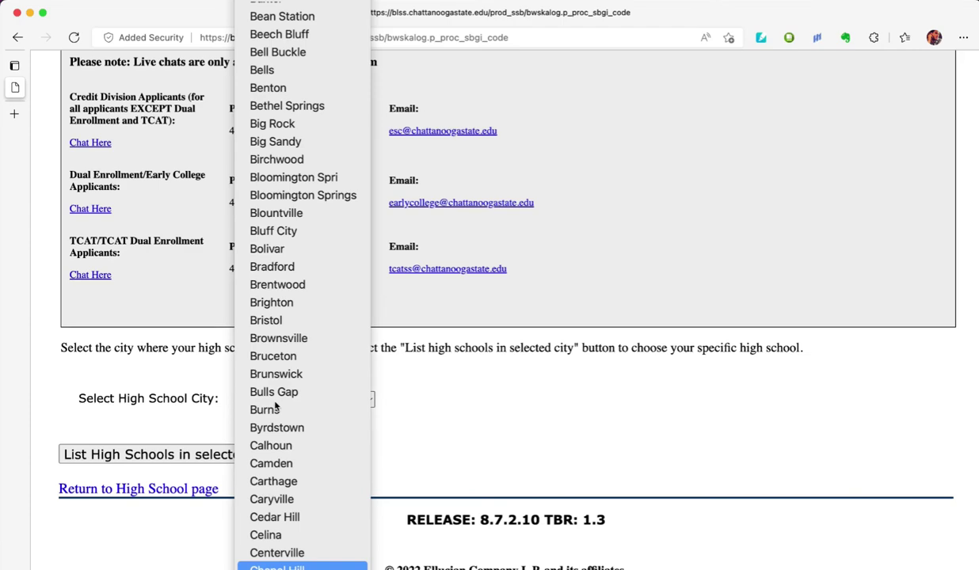
{"action": "scroll", "coordinate": [275, 408], "scroll_direction": "down", "scroll_amount": 5}
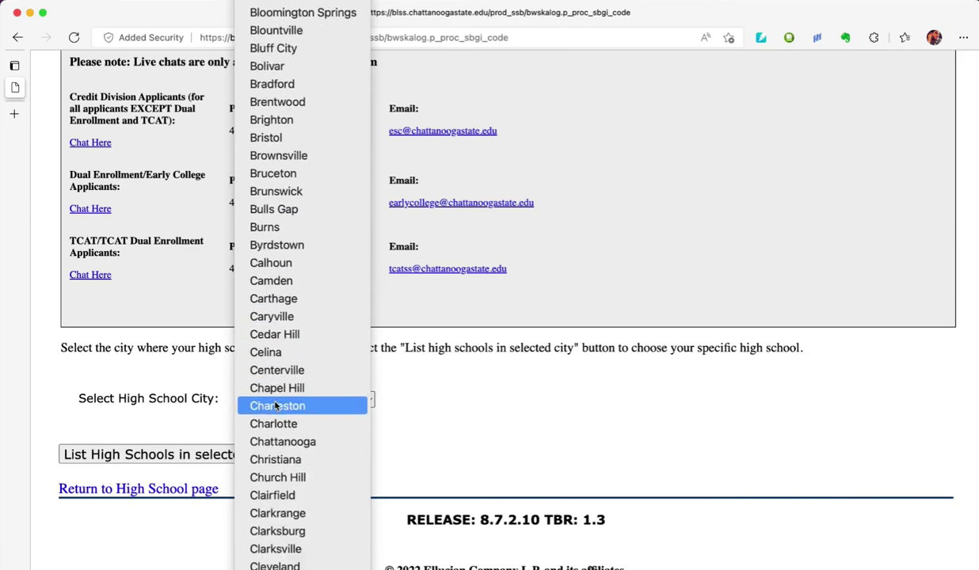
{"action": "left_click", "coordinate": [271, 444]}
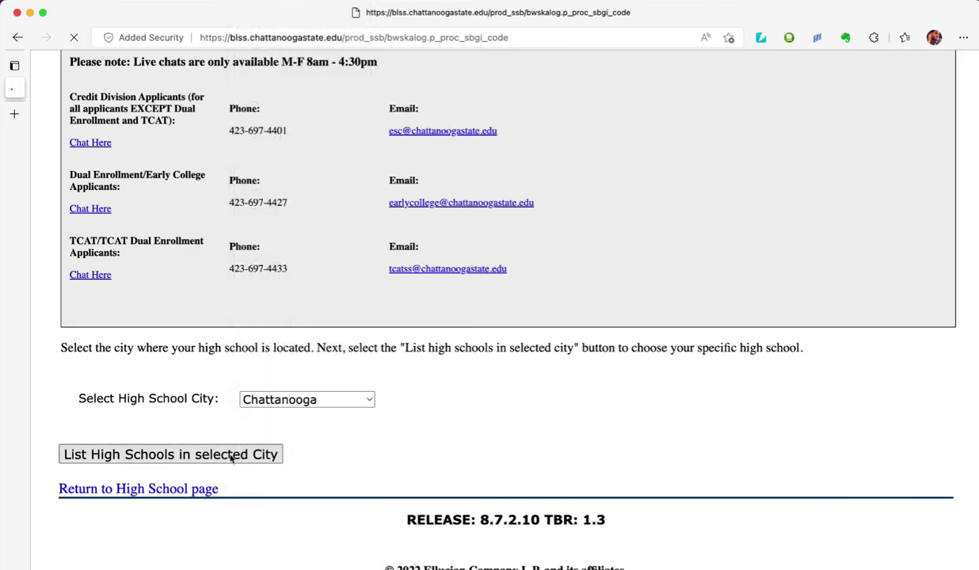
{"action": "left_click", "coordinate": [231, 455]}
- Select East Ridge High School and copy its information into the form
{"action": "scroll", "coordinate": [231, 460], "scroll_direction": "down", "scroll_amount": 2}
{"action": "scroll", "coordinate": [230, 460], "scroll_direction": "down", "scroll_amount": 3}
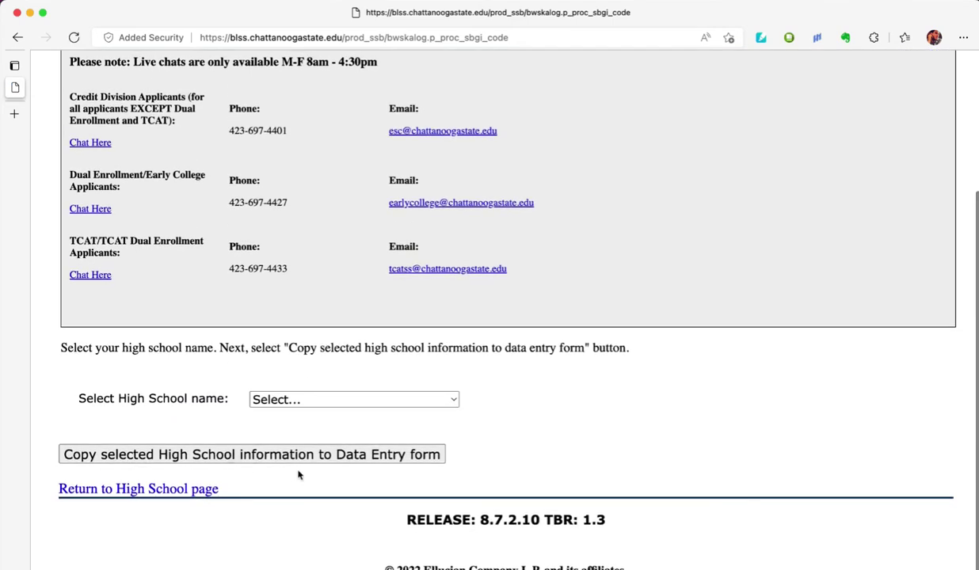
{"action": "left_click", "coordinate": [306, 400]}
{"action": "scroll", "coordinate": [306, 405], "scroll_direction": "down", "scroll_amount": 8}
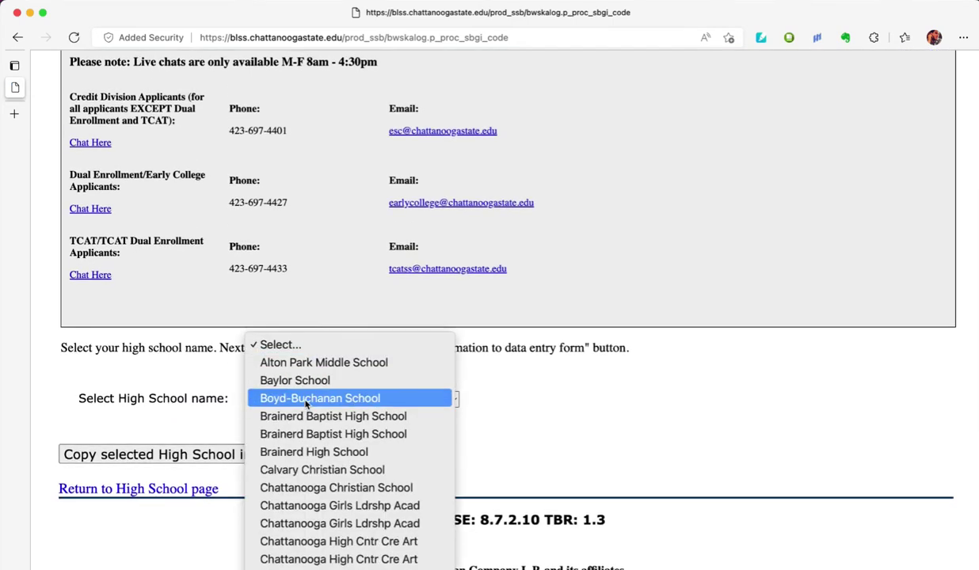
{"action": "scroll", "coordinate": [306, 404], "scroll_direction": "down", "scroll_amount": 1}
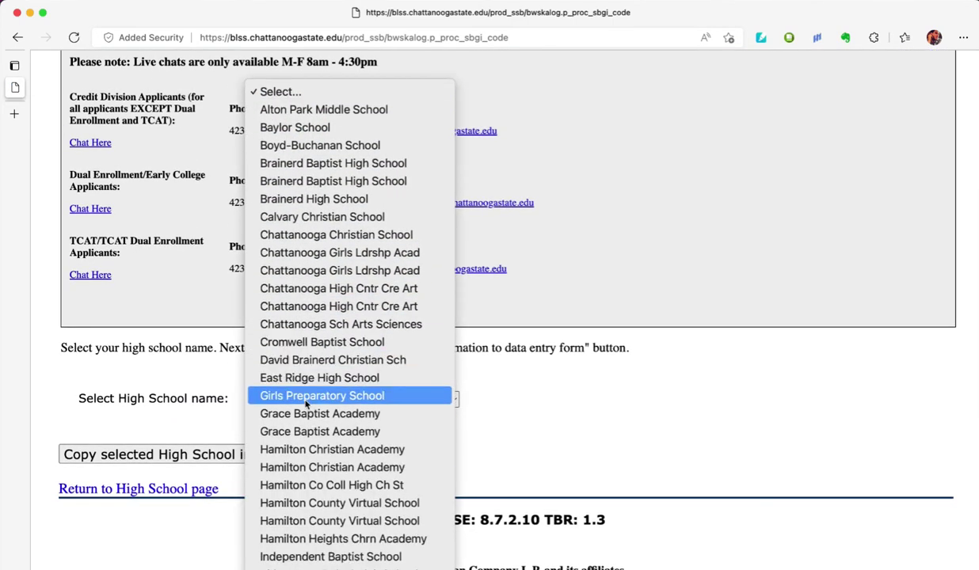
{"action": "left_click", "coordinate": [307, 386]}
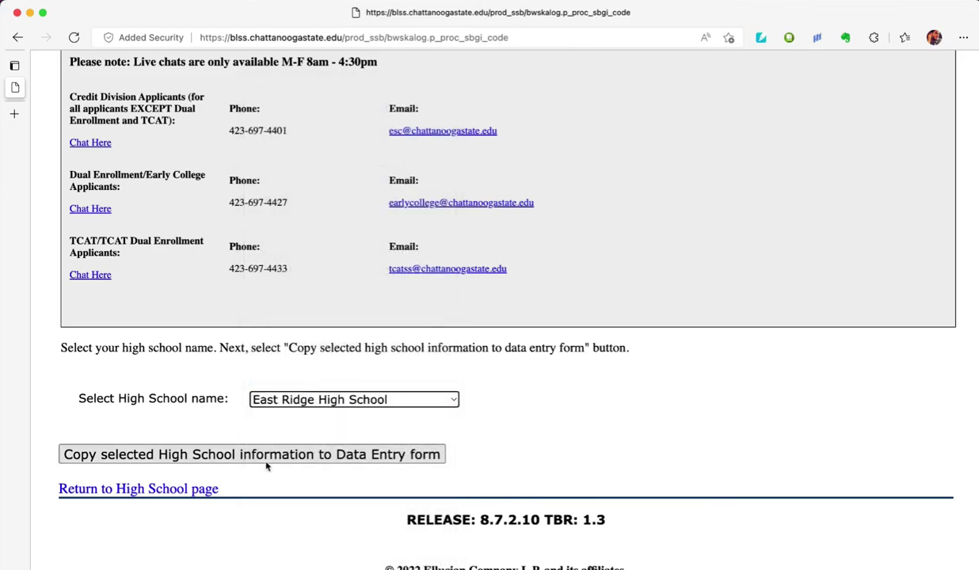
{"action": "left_click", "coordinate": [265, 458]}
- Set the high school graduation month to June and day to 03, and begin the year with 20
{"action": "scroll", "coordinate": [265, 460], "scroll_direction": "down", "scroll_amount": 10}
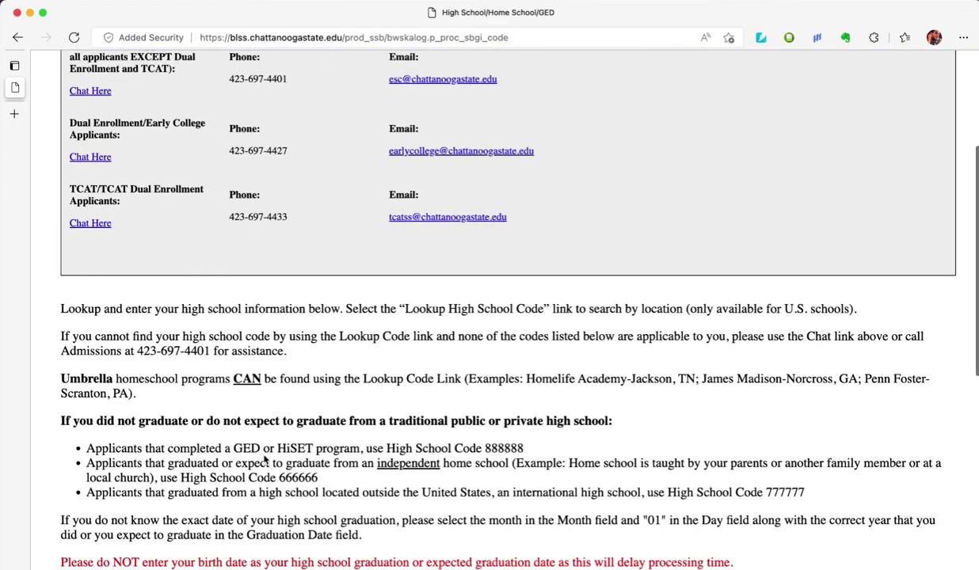
{"action": "scroll", "coordinate": [265, 460], "scroll_direction": "down", "scroll_amount": 3}
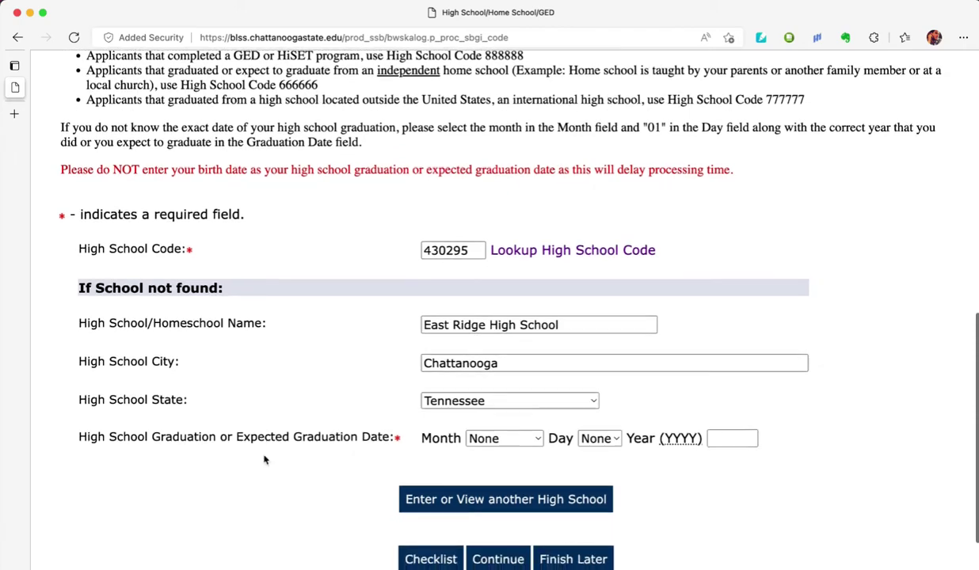
{"action": "scroll", "coordinate": [800, 467], "scroll_direction": "down", "scroll_amount": 1}
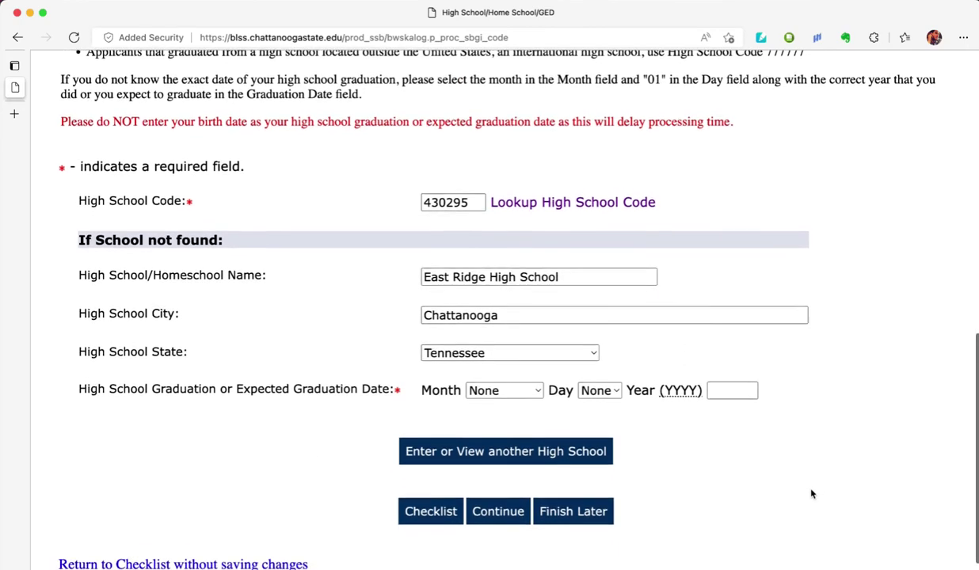
{"action": "left_click", "coordinate": [539, 389]}
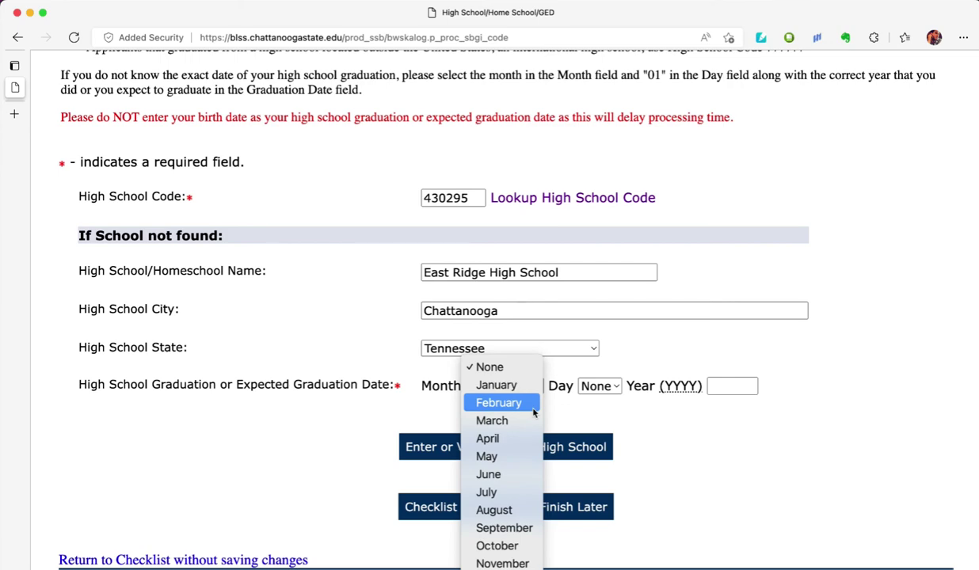
{"action": "left_click", "coordinate": [511, 473]}
{"action": "left_click", "coordinate": [612, 390]}
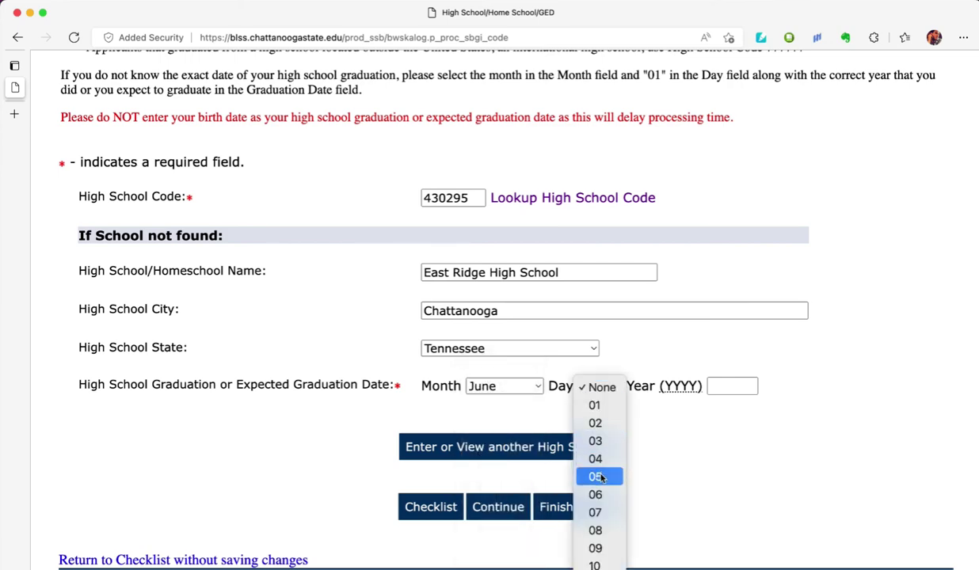
{"action": "left_click", "coordinate": [600, 442]}
{"action": "left_click", "coordinate": [711, 386]}
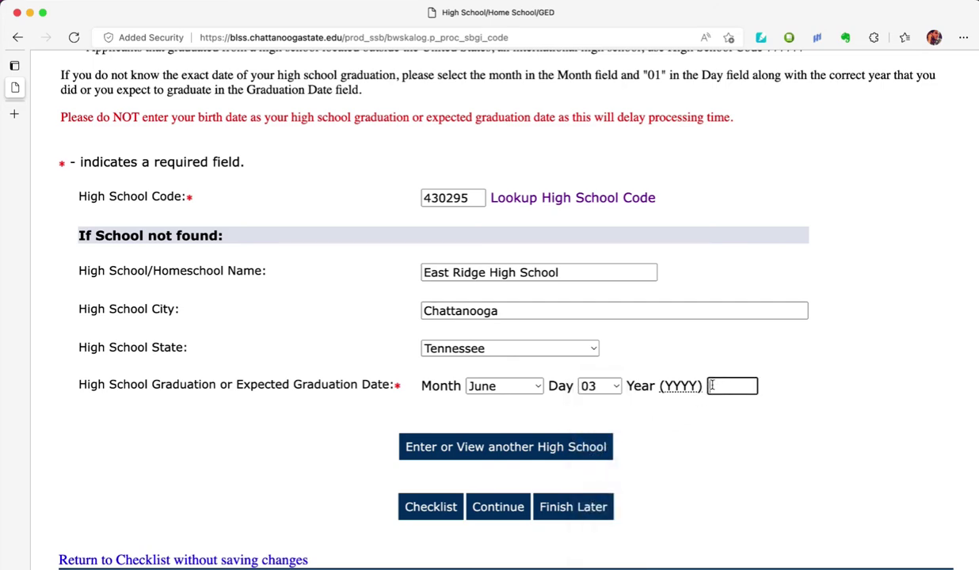
{"action": "type", "text": "2018"}
- Submit the high school details, then answer Yes to Selective Service and FAFSA, No to Armed Forces
{"action": "left_click", "coordinate": [498, 507]}
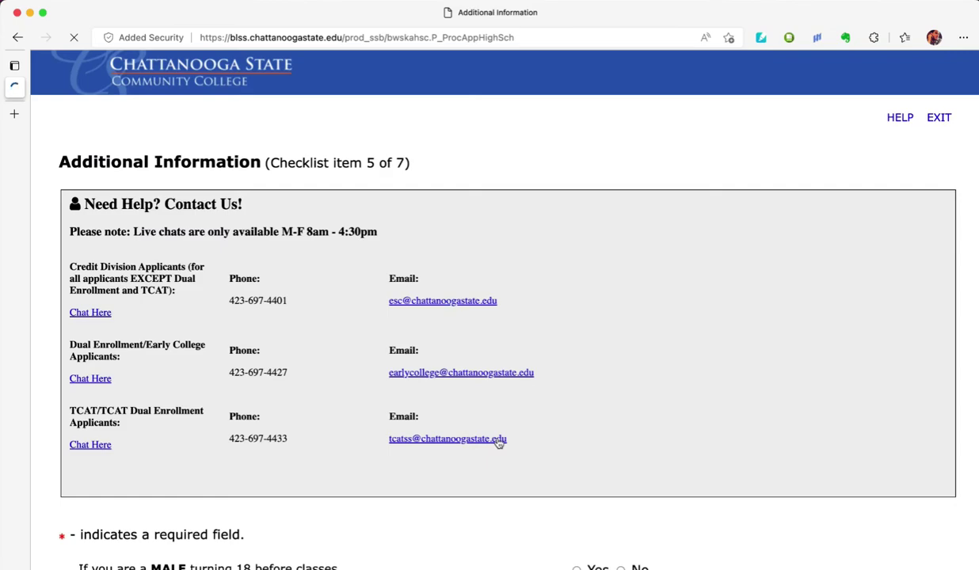
{"action": "scroll", "coordinate": [498, 443], "scroll_direction": "down", "scroll_amount": 3}
{"action": "scroll", "coordinate": [498, 443], "scroll_direction": "down", "scroll_amount": 3}
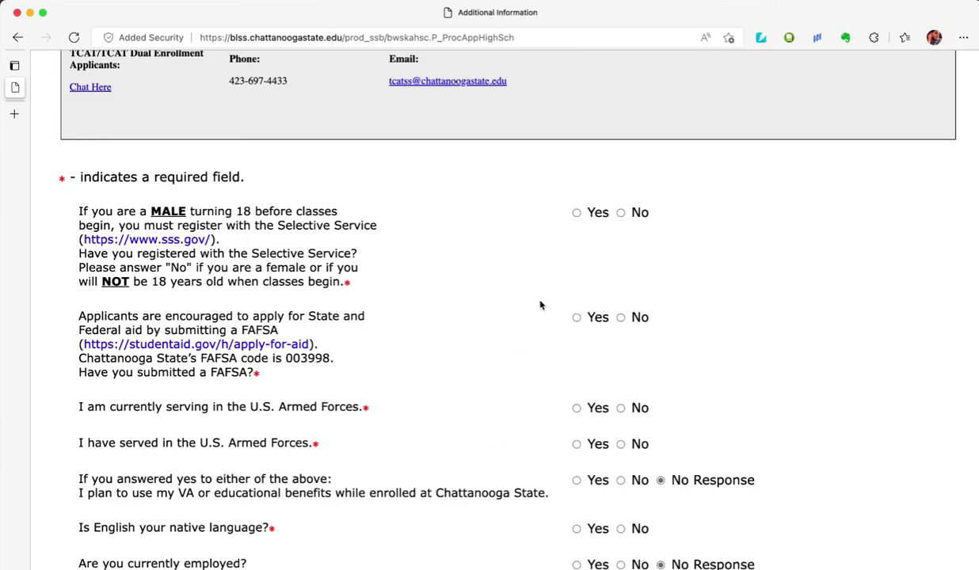
{"action": "left_click", "coordinate": [574, 211]}
{"action": "scroll", "coordinate": [540, 293], "scroll_direction": "down", "scroll_amount": 3}
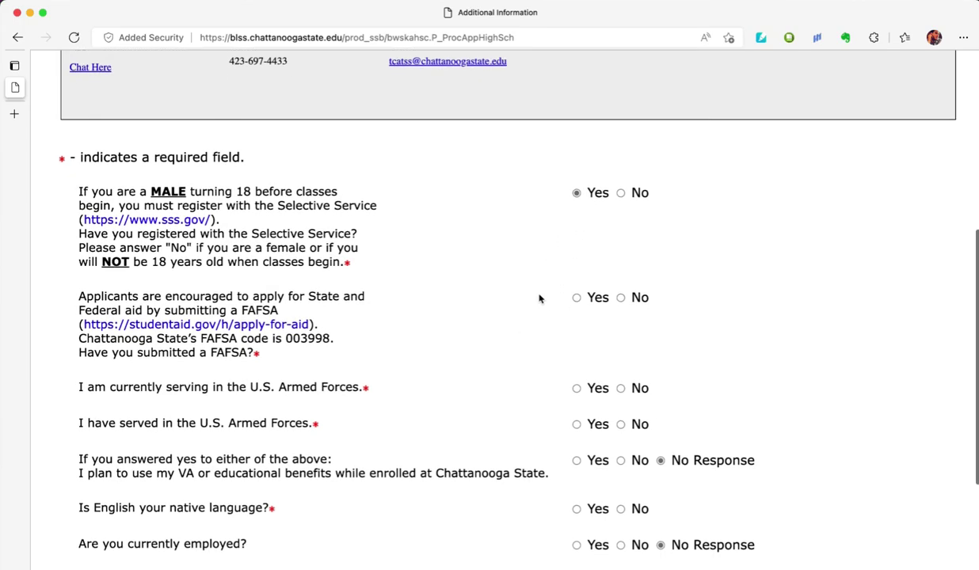
{"action": "scroll", "coordinate": [539, 299], "scroll_direction": "down", "scroll_amount": 1}
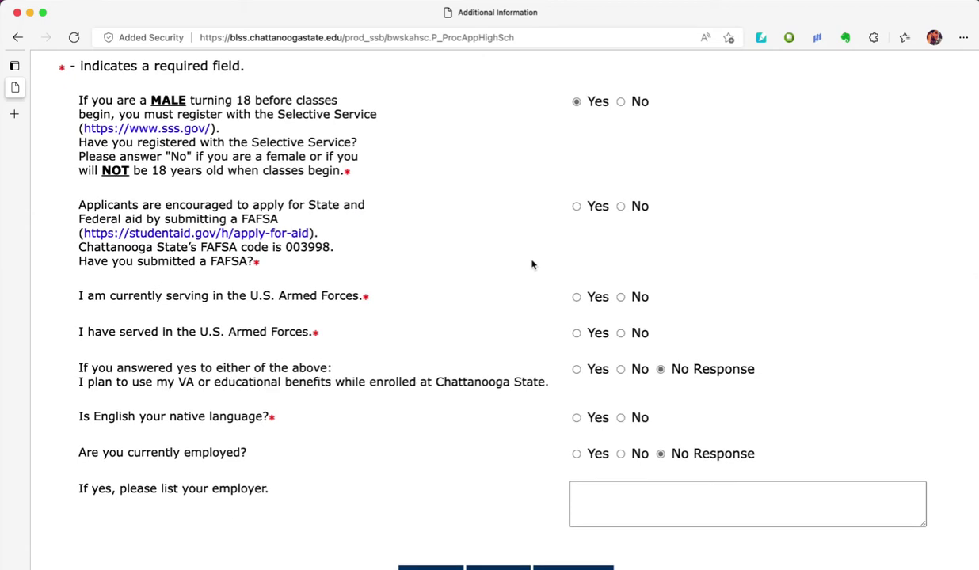
{"action": "left_click", "coordinate": [577, 206]}
{"action": "scroll", "coordinate": [545, 274], "scroll_direction": "down", "scroll_amount": 1}
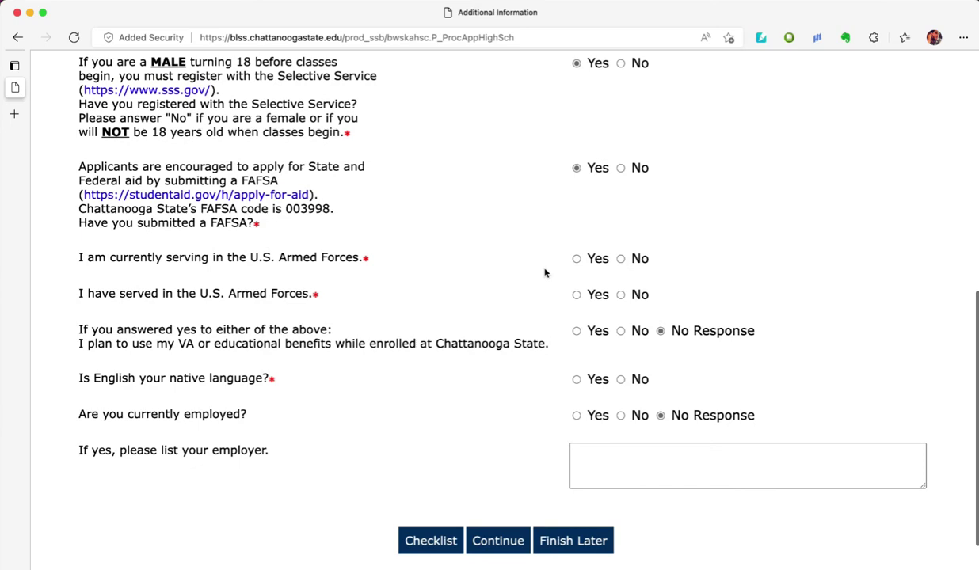
{"action": "left_click", "coordinate": [621, 259]}
- Answer Yes to English as native language and No to current employment, then save
{"action": "scroll", "coordinate": [621, 261], "scroll_direction": "down", "scroll_amount": 1}
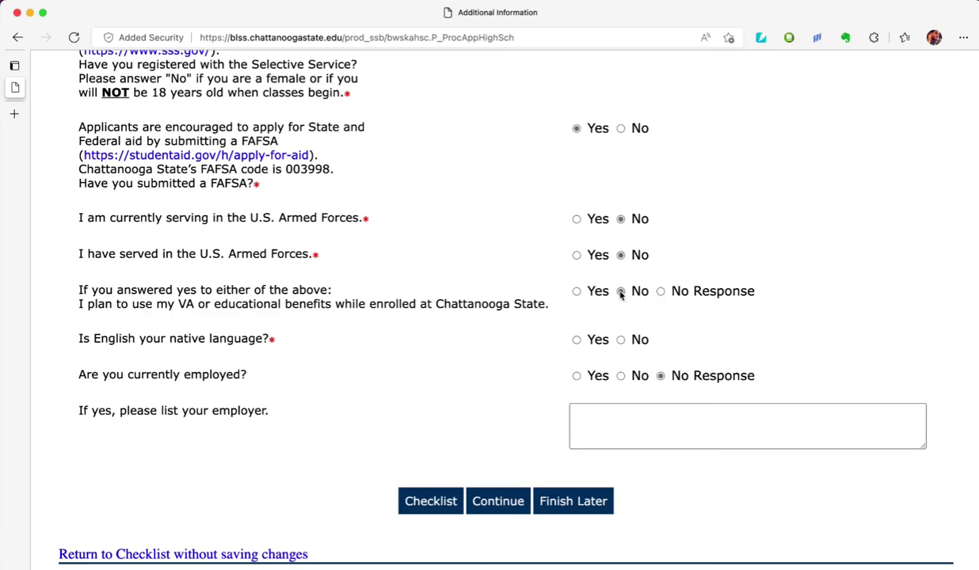
{"action": "scroll", "coordinate": [501, 343], "scroll_direction": "down", "scroll_amount": 1}
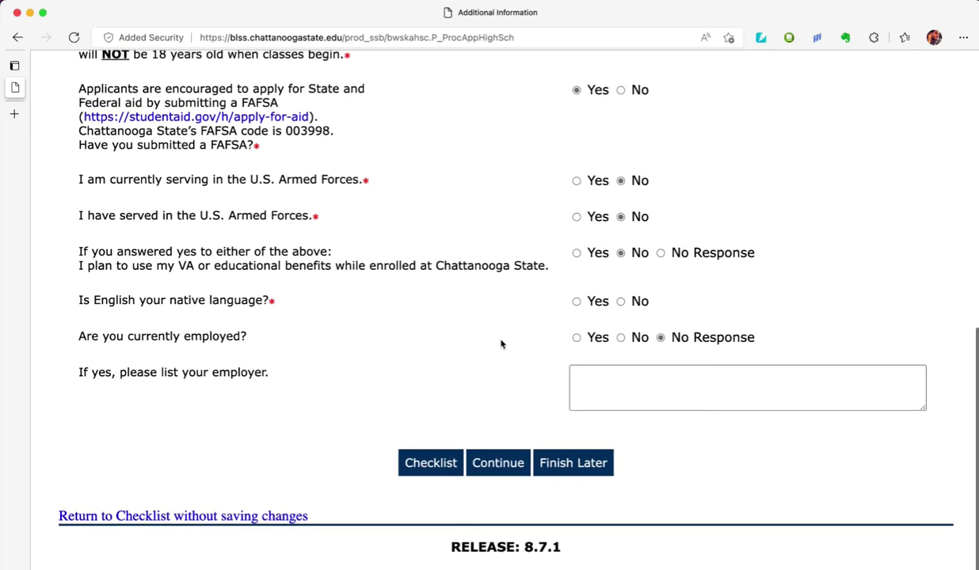
{"action": "left_click", "coordinate": [577, 302]}
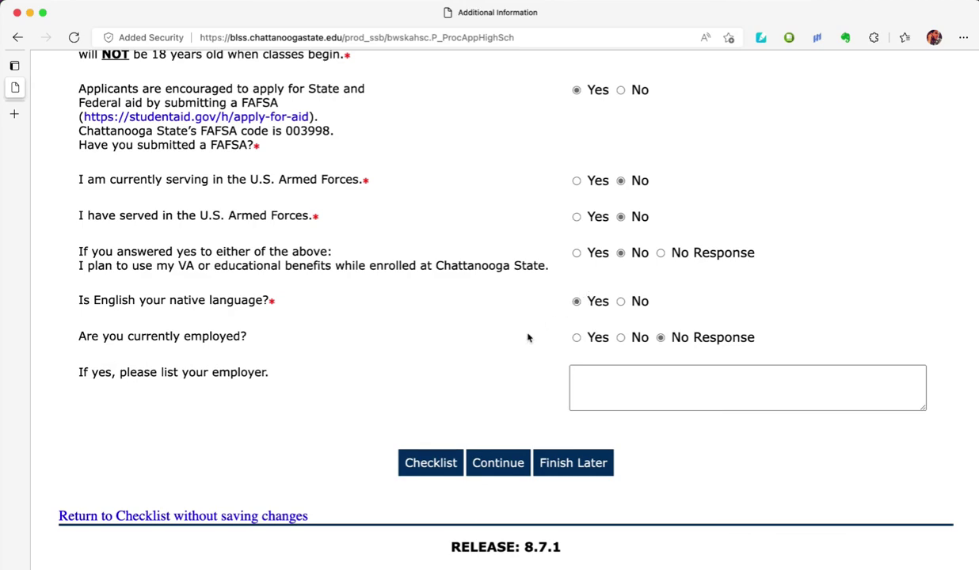
{"action": "scroll", "coordinate": [527, 337], "scroll_direction": "down", "scroll_amount": 1}
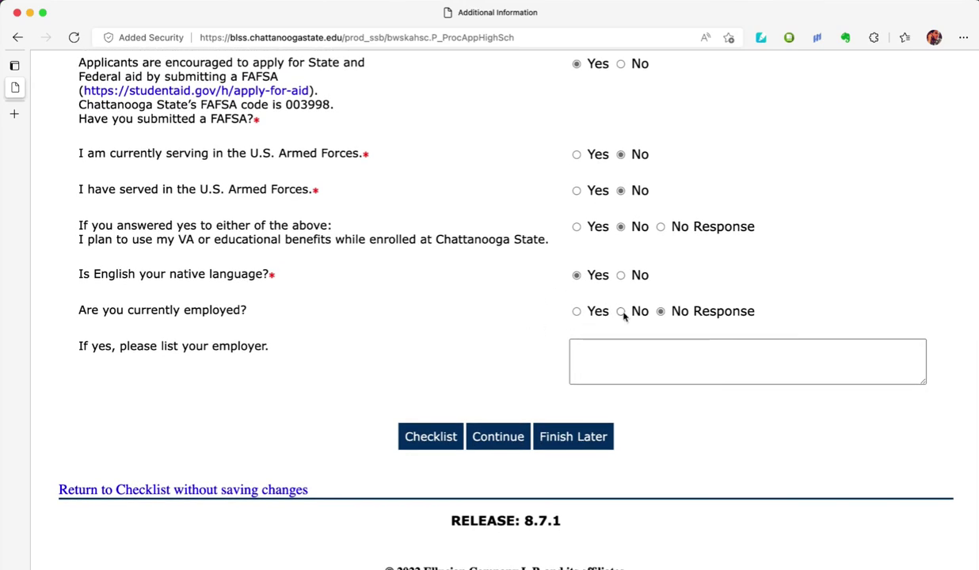
{"action": "left_click", "coordinate": [621, 312]}
{"action": "scroll", "coordinate": [542, 363], "scroll_direction": "down", "scroll_amount": 1}
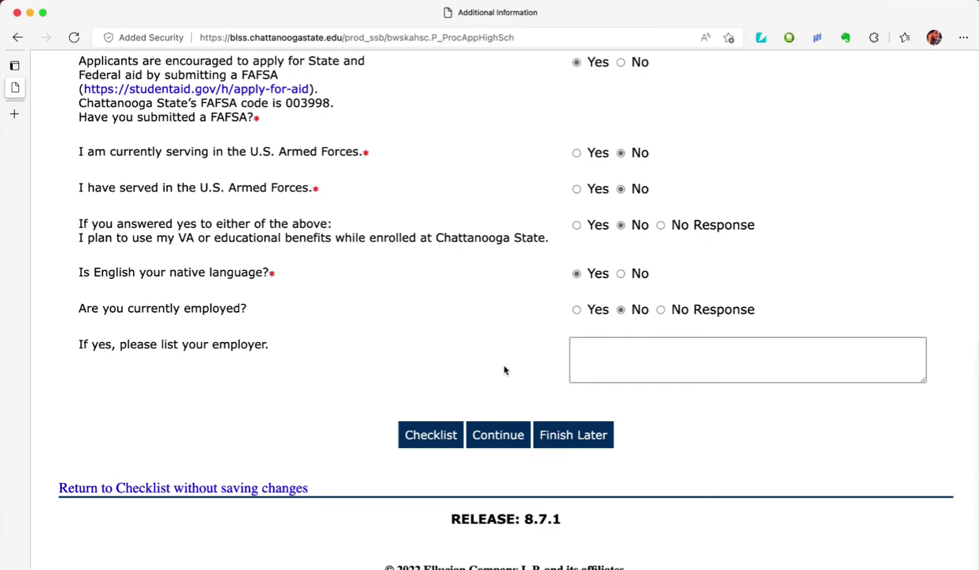
{"action": "left_click", "coordinate": [486, 428]}
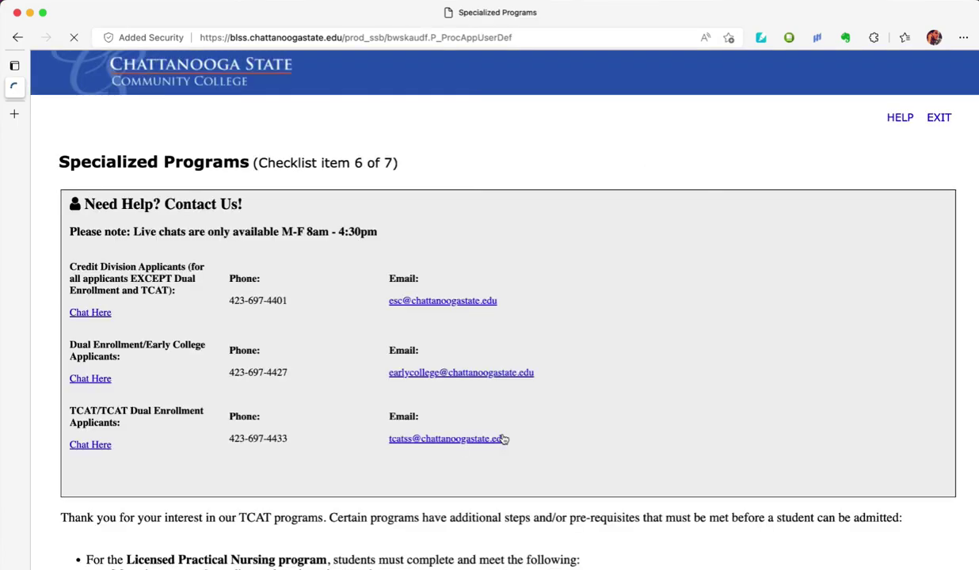
- Read the specialized TCAT program requirements, acknowledge them with Yes, and save the page
{"action": "scroll", "coordinate": [504, 439], "scroll_direction": "down", "scroll_amount": 6}
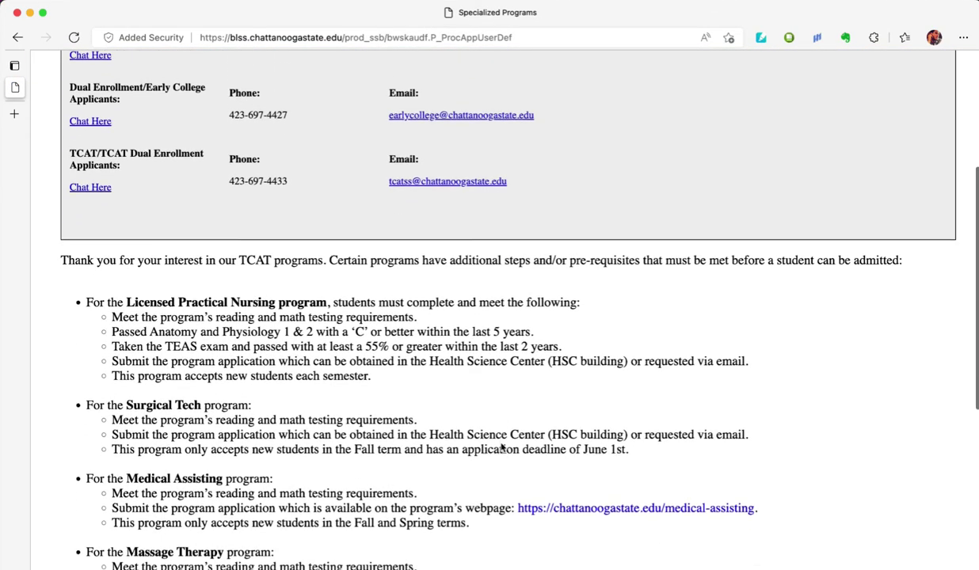
{"action": "scroll", "coordinate": [502, 448], "scroll_direction": "down", "scroll_amount": 3}
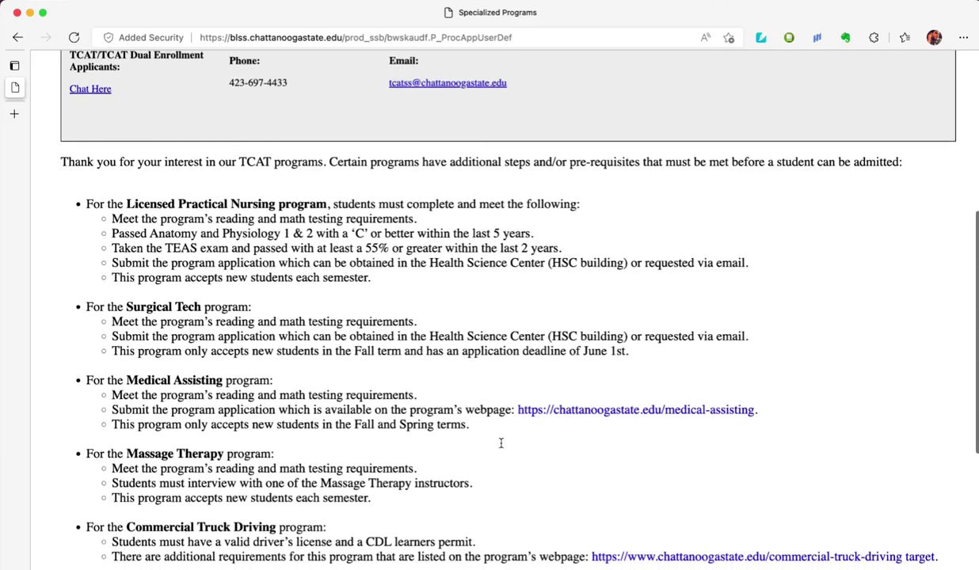
{"action": "scroll", "coordinate": [500, 443], "scroll_direction": "down", "scroll_amount": 2}
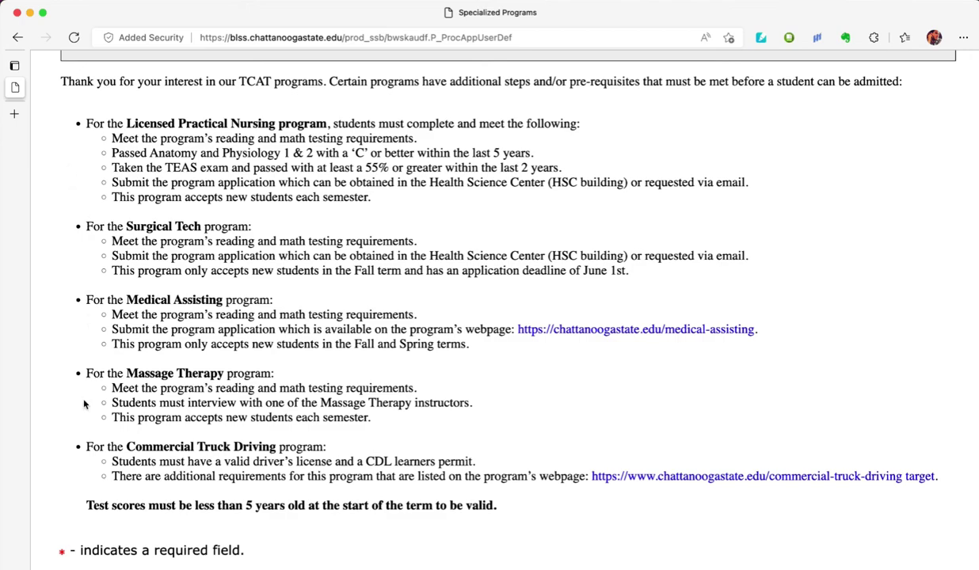
{"action": "scroll", "coordinate": [86, 475], "scroll_direction": "down", "scroll_amount": 3}
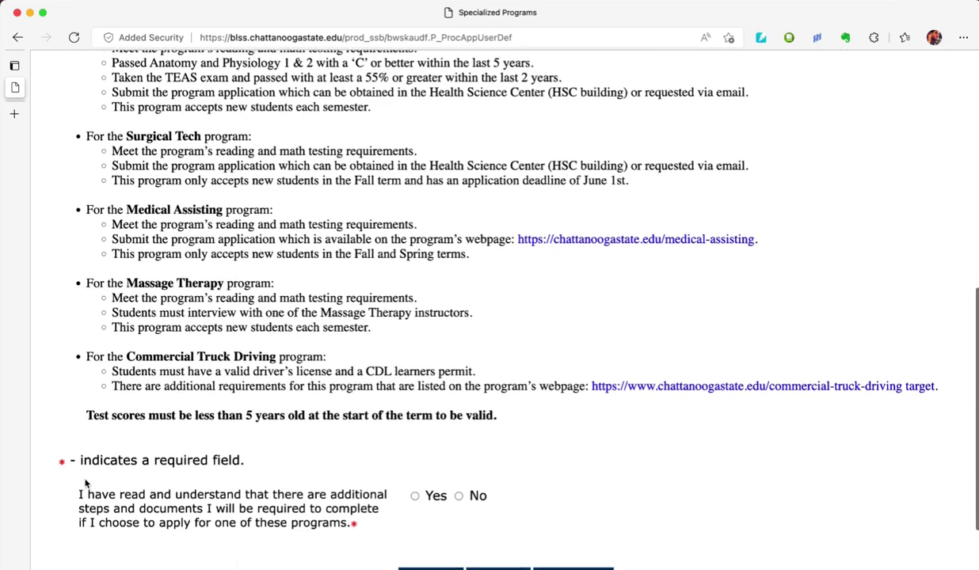
{"action": "scroll", "coordinate": [86, 483], "scroll_direction": "down", "scroll_amount": 3}
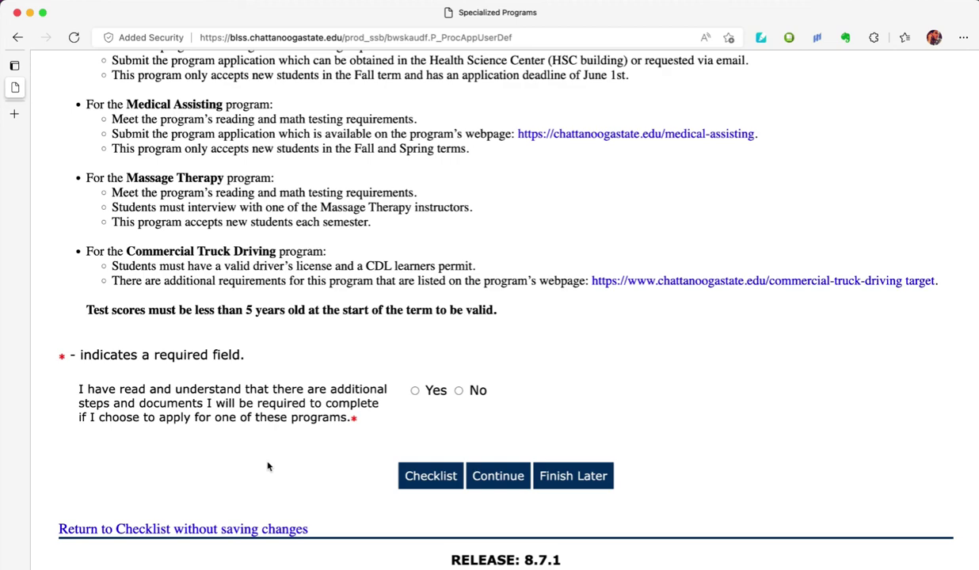
{"action": "left_click", "coordinate": [415, 392]}
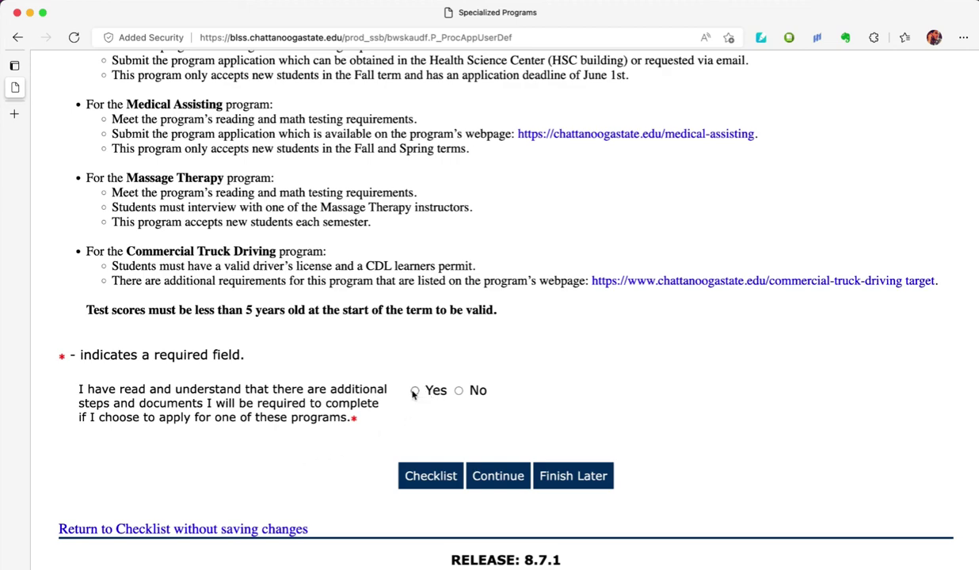
{"action": "left_click", "coordinate": [493, 476]}
- Pick Diploma Building Construction Technology from the Planned Course of Study list and save it
{"action": "scroll", "coordinate": [493, 478], "scroll_direction": "down", "scroll_amount": 4}
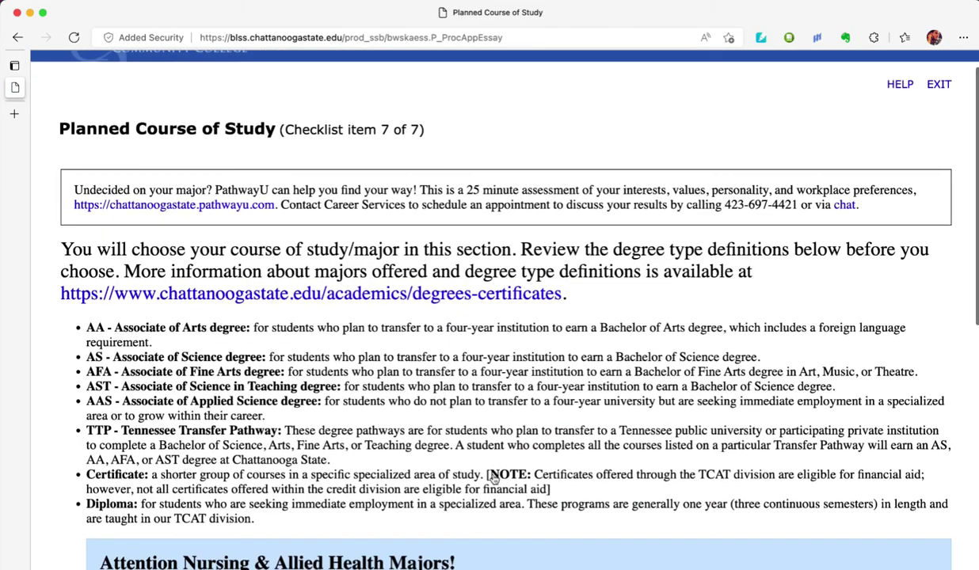
{"action": "scroll", "coordinate": [493, 479], "scroll_direction": "down", "scroll_amount": 3}
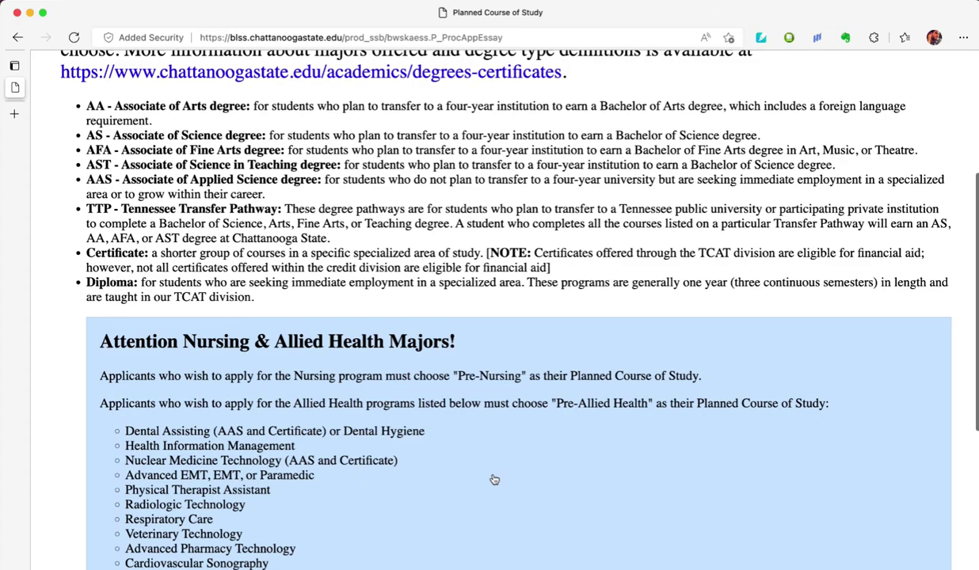
{"action": "scroll", "coordinate": [493, 479], "scroll_direction": "down", "scroll_amount": 2}
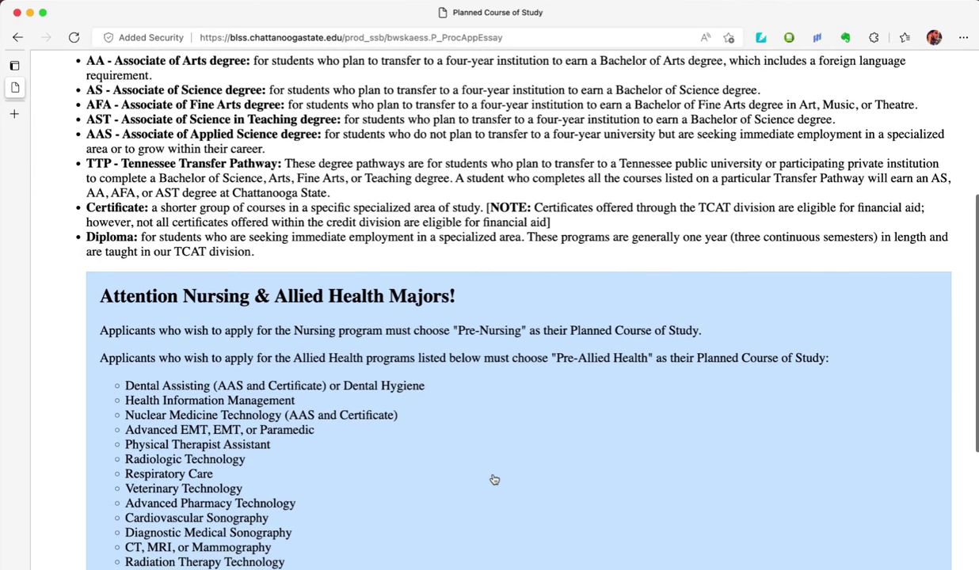
{"action": "scroll", "coordinate": [494, 479], "scroll_direction": "down", "scroll_amount": 1}
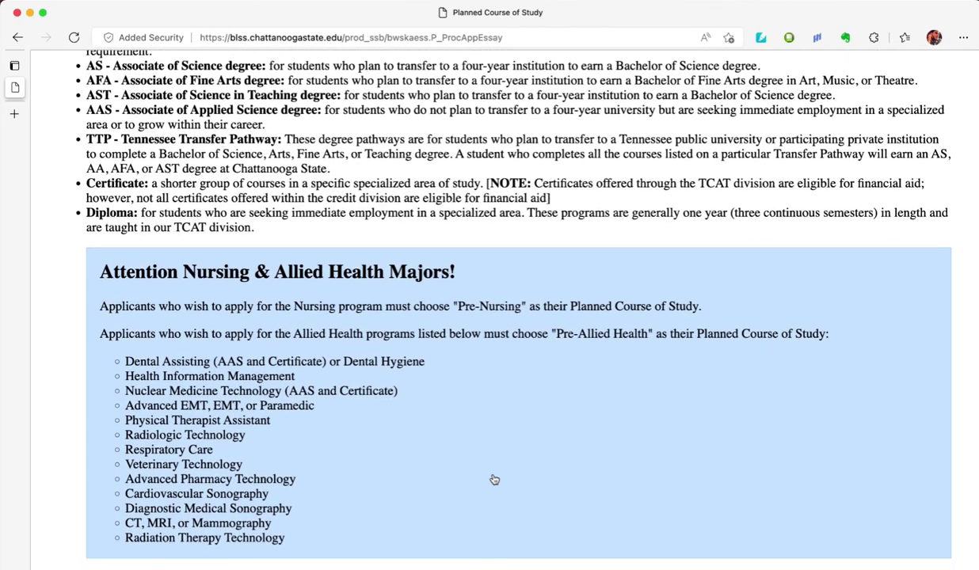
{"action": "scroll", "coordinate": [494, 479], "scroll_direction": "down", "scroll_amount": 9}
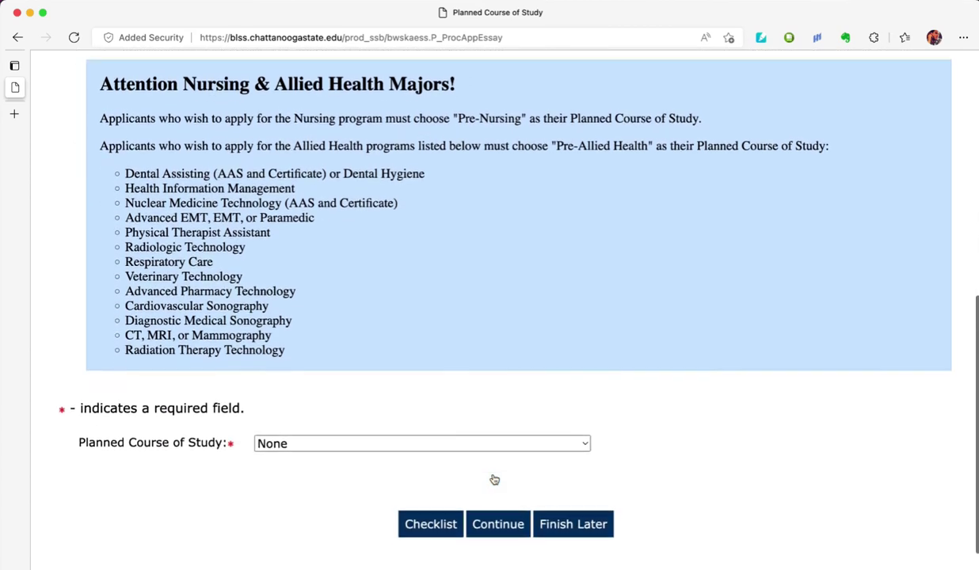
{"action": "left_click", "coordinate": [403, 409]}
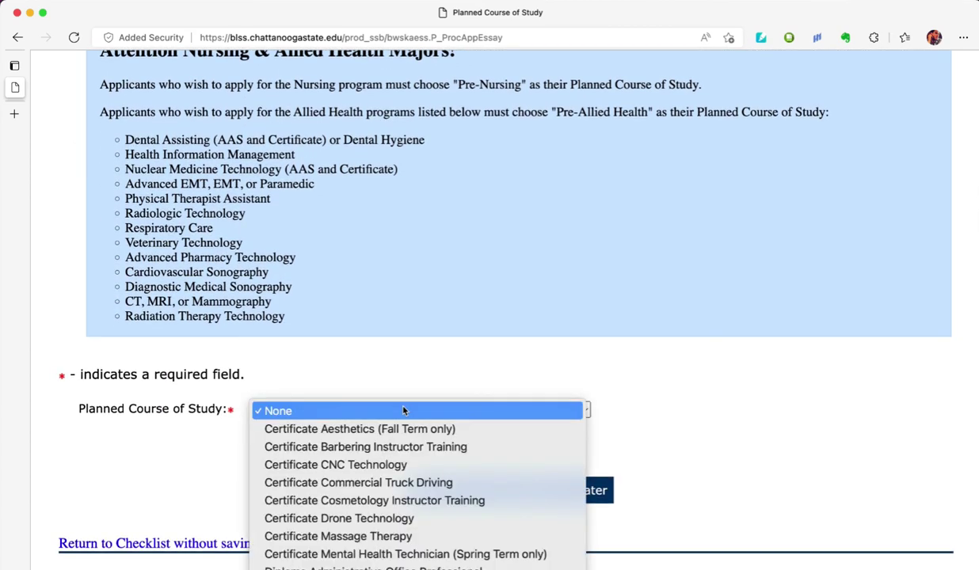
{"action": "scroll", "coordinate": [418, 432], "scroll_direction": "down", "scroll_amount": 4}
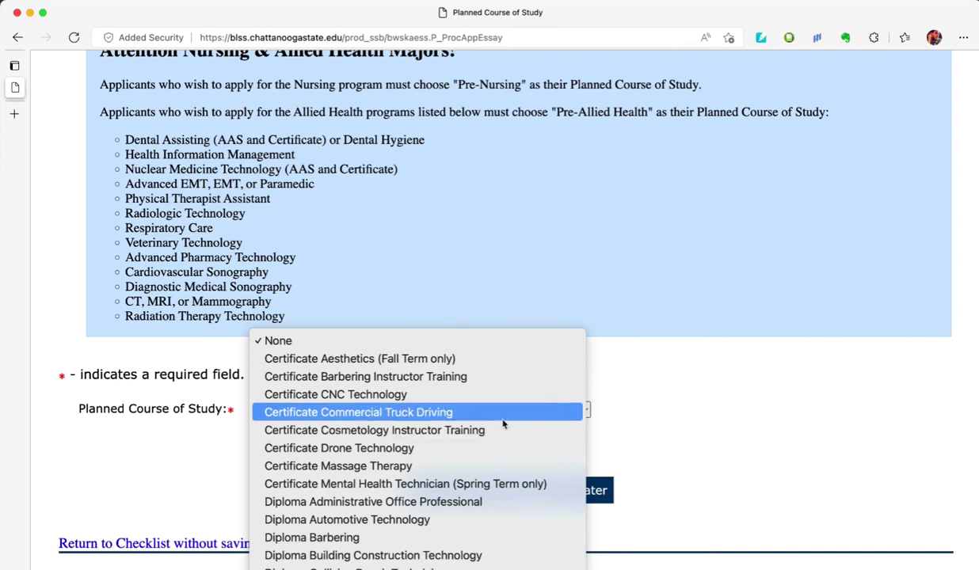
{"action": "scroll", "coordinate": [501, 421], "scroll_direction": "down", "scroll_amount": 2}
{"action": "scroll", "coordinate": [502, 425], "scroll_direction": "down", "scroll_amount": 1}
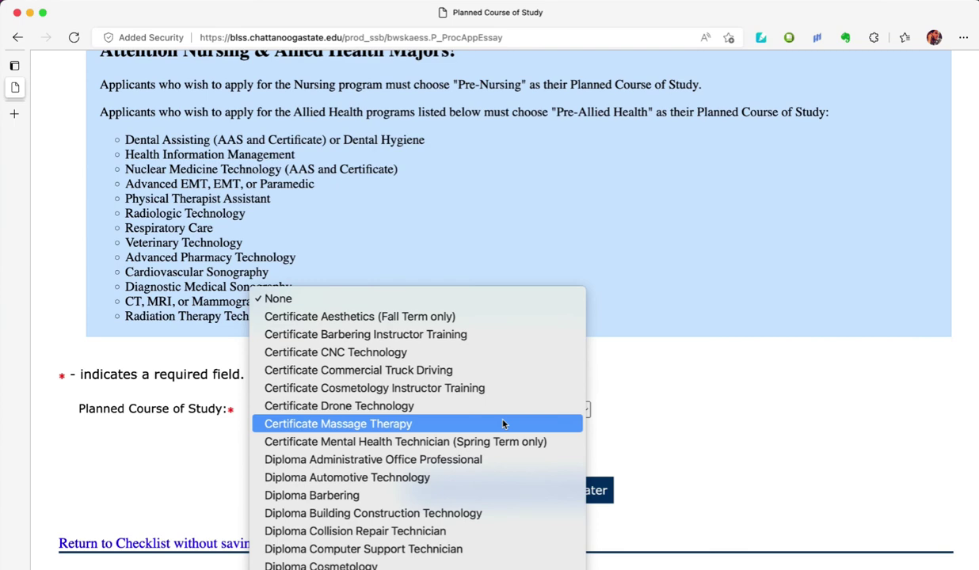
{"action": "scroll", "coordinate": [502, 425], "scroll_direction": "down", "scroll_amount": 1}
{"action": "scroll", "coordinate": [502, 425], "scroll_direction": "down", "scroll_amount": 1}
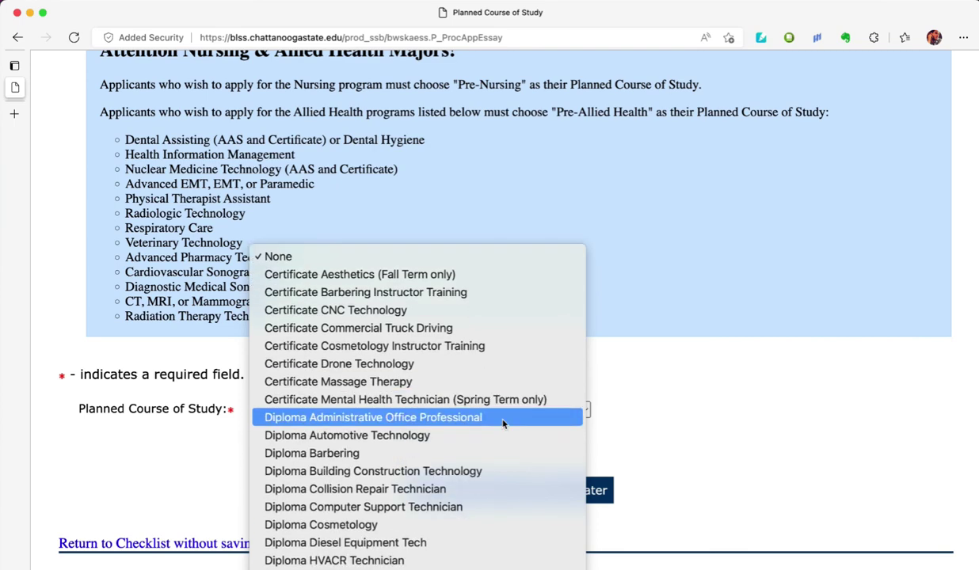
{"action": "scroll", "coordinate": [502, 425], "scroll_direction": "down", "scroll_amount": 2}
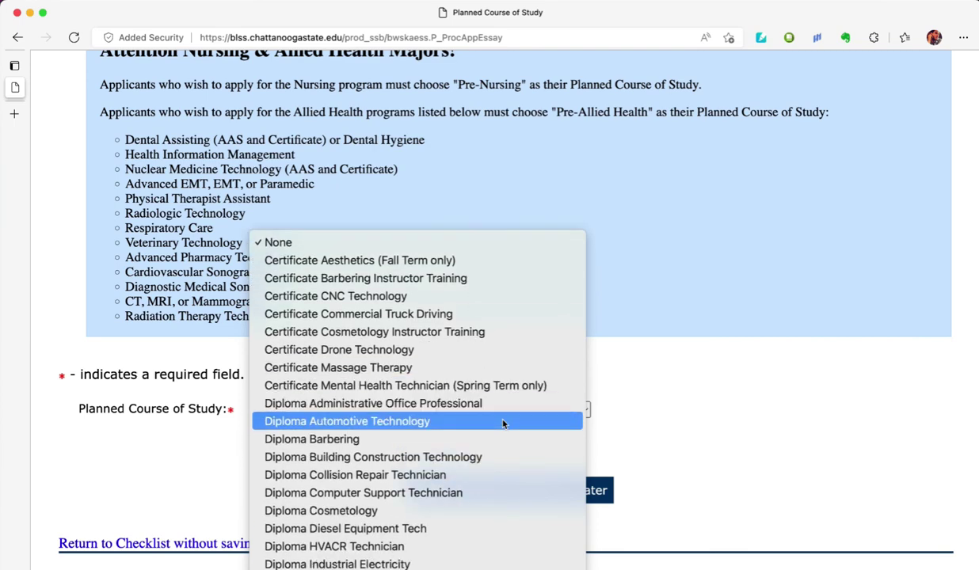
{"action": "left_click", "coordinate": [492, 443]}
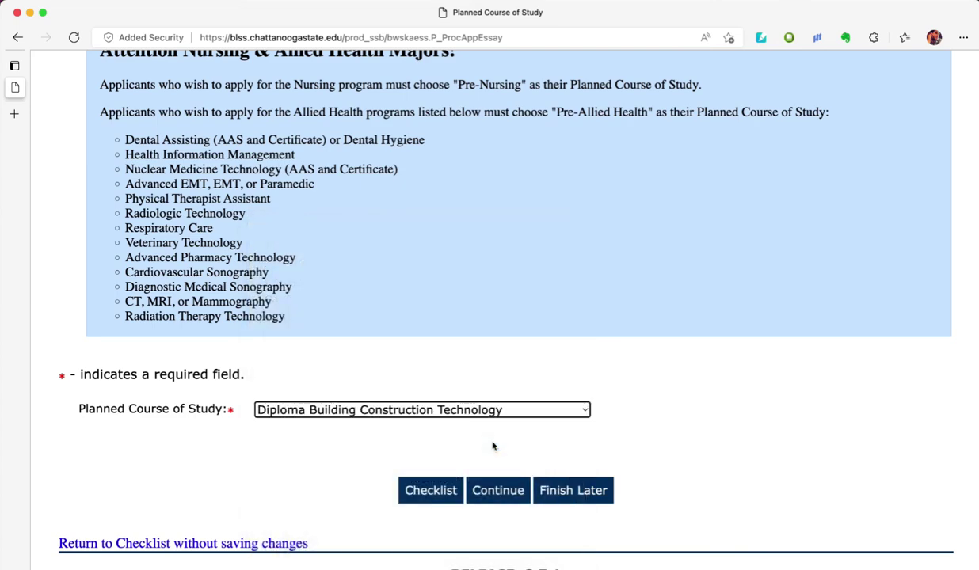
{"action": "left_click", "coordinate": [503, 491]}
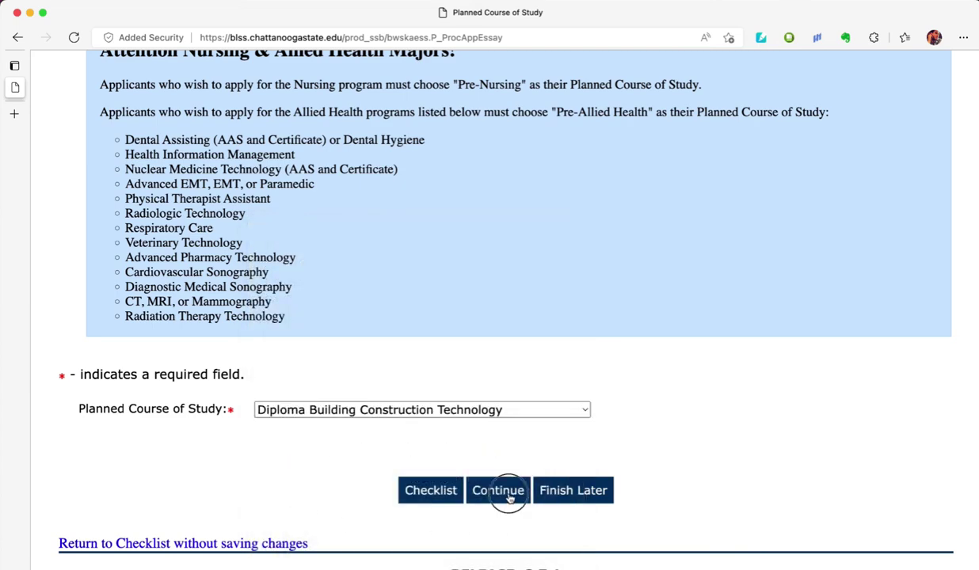
- Confirm all seven checklist items are ticked and mark the application as complete
{"action": "scroll", "coordinate": [511, 499], "scroll_direction": "down", "scroll_amount": 6}
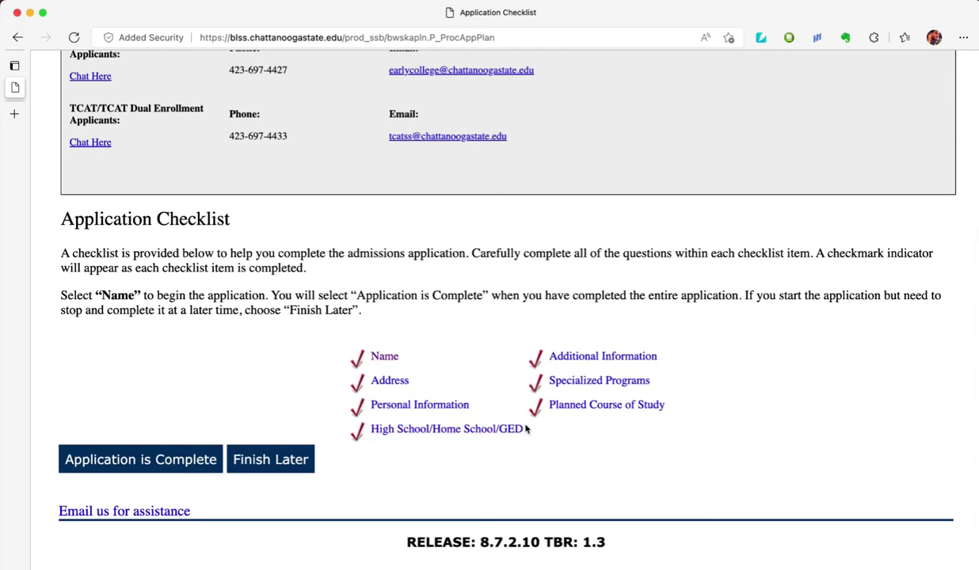
{"action": "scroll", "coordinate": [427, 488], "scroll_direction": "down", "scroll_amount": 1}
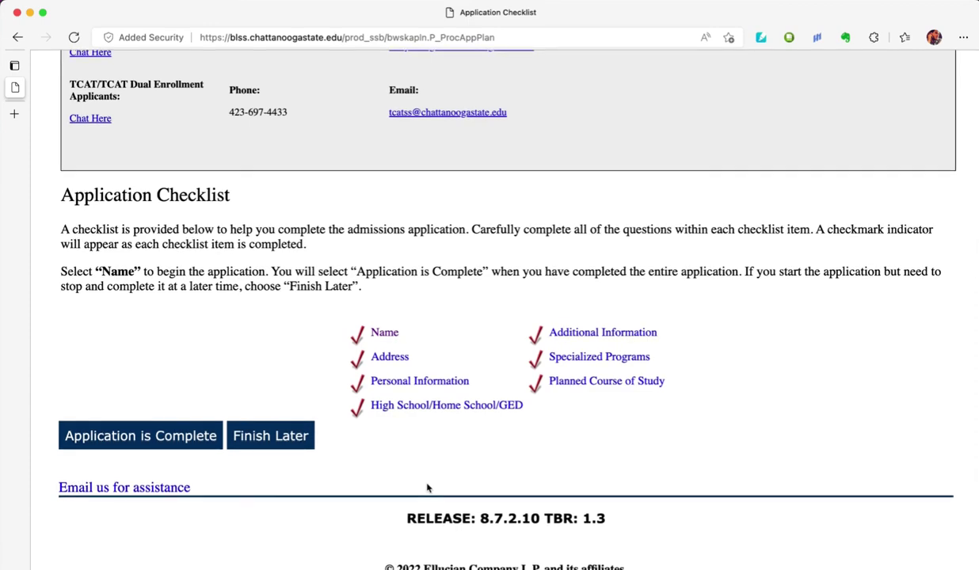
{"action": "left_click", "coordinate": [175, 434]}
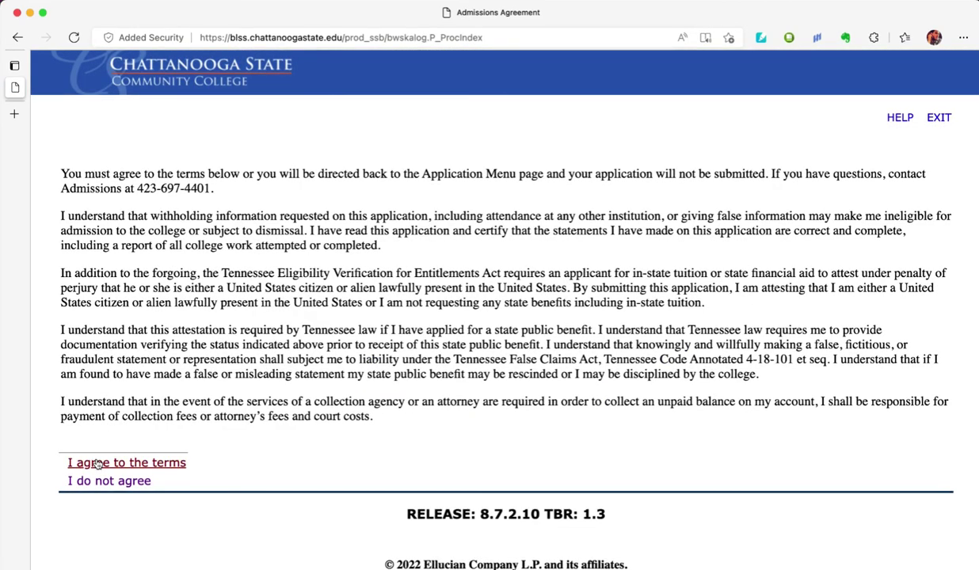
- Agree to the admissions terms to submit the Fall TCAT Term 2022 application
{"action": "left_click", "coordinate": [180, 450]}
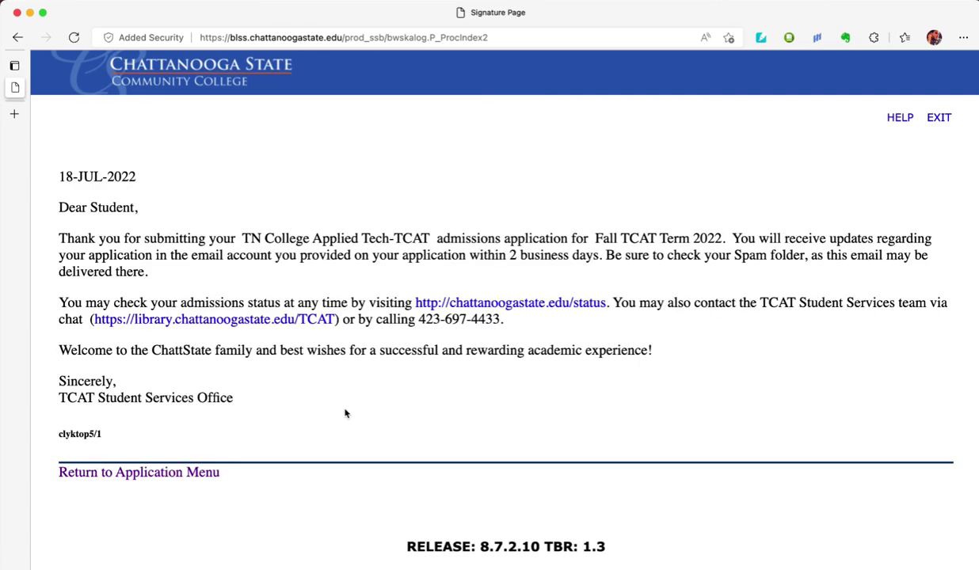